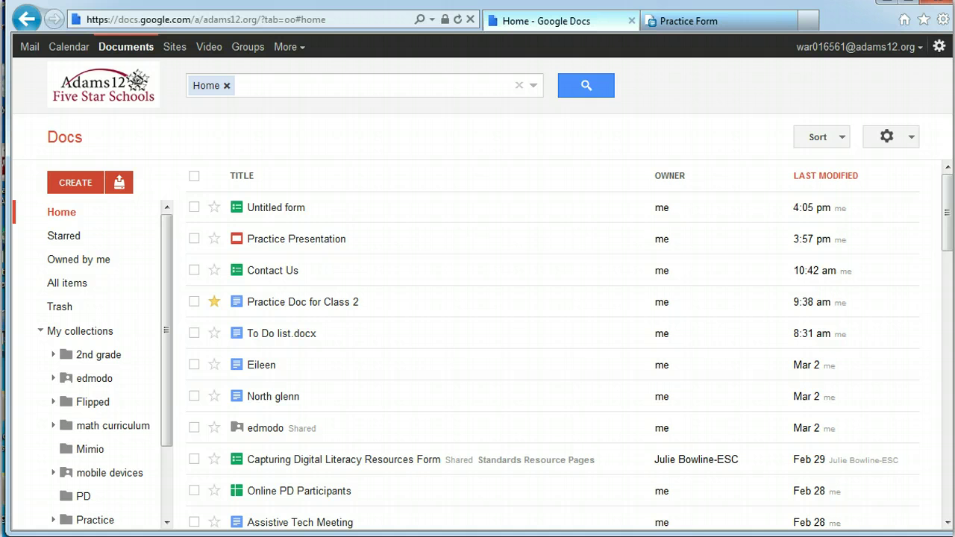
- Create a new spreadsheet and name it "Pracitice Spreadsheet"
left_click(79, 184)
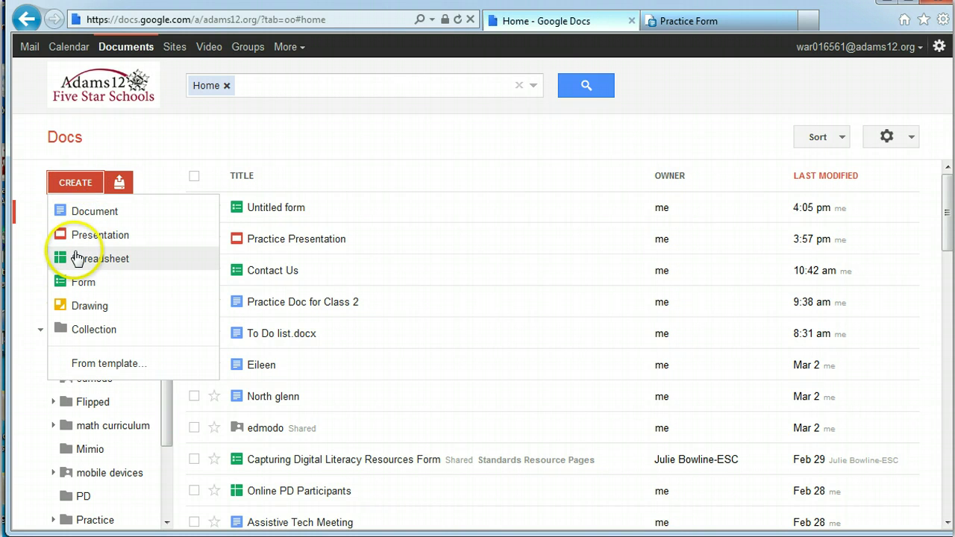
left_click(77, 257)
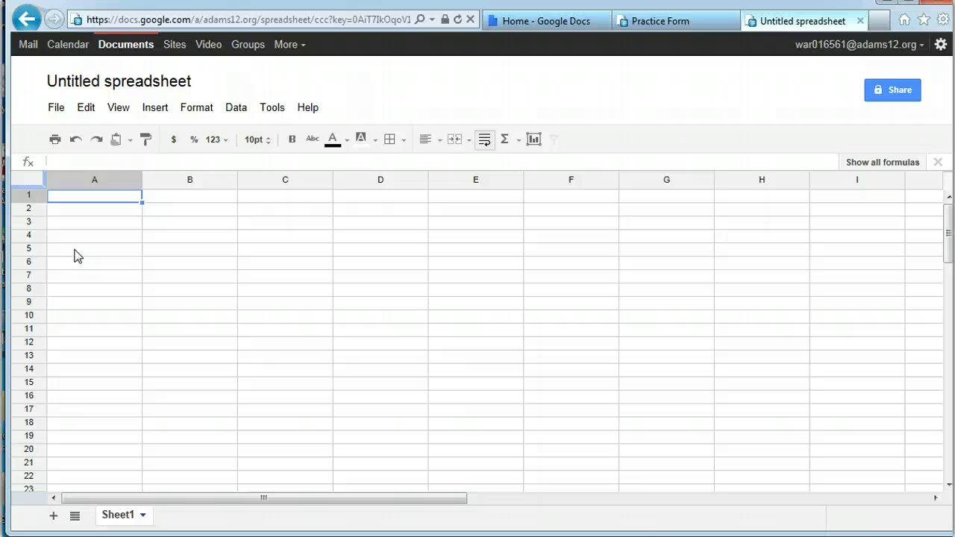
left_click(123, 88)
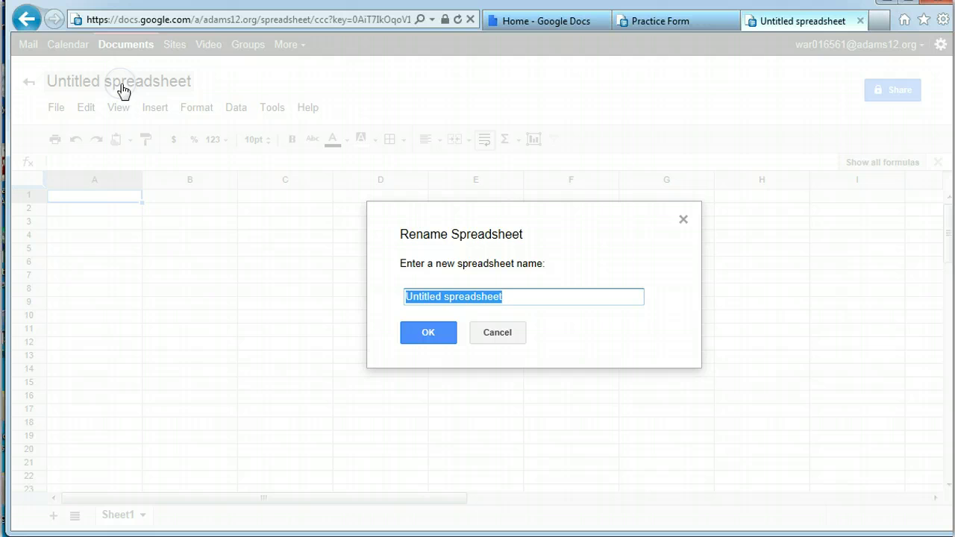
type("Practicic")
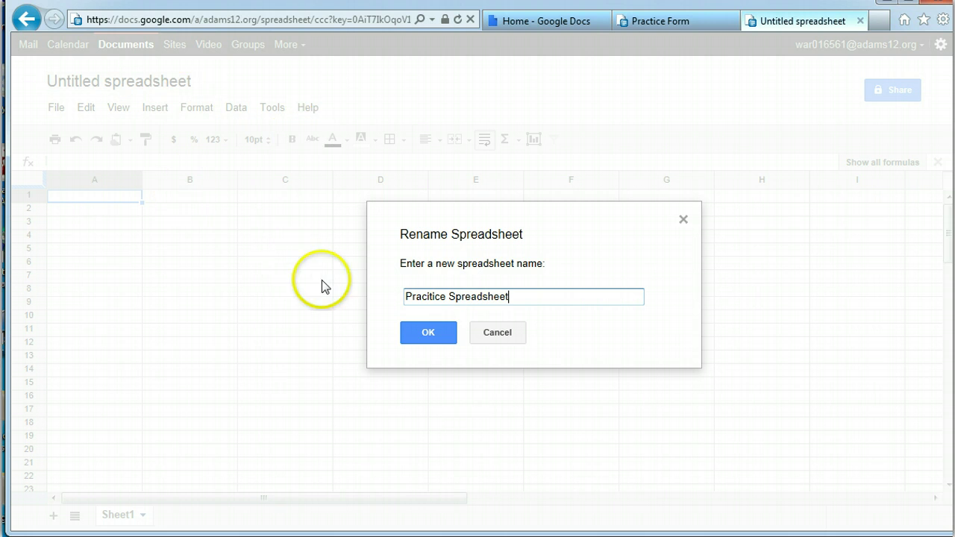
left_click(430, 332)
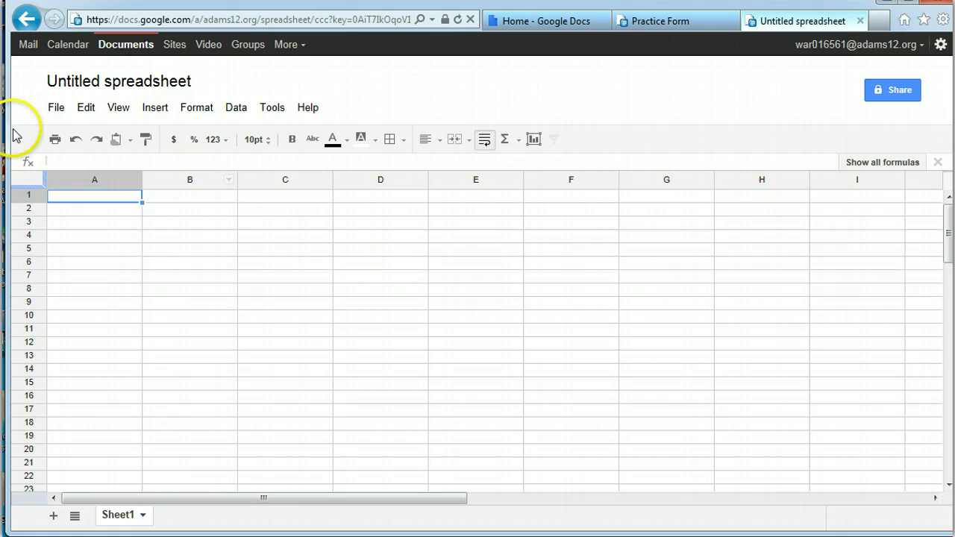
left_click(54, 112)
left_click(84, 112)
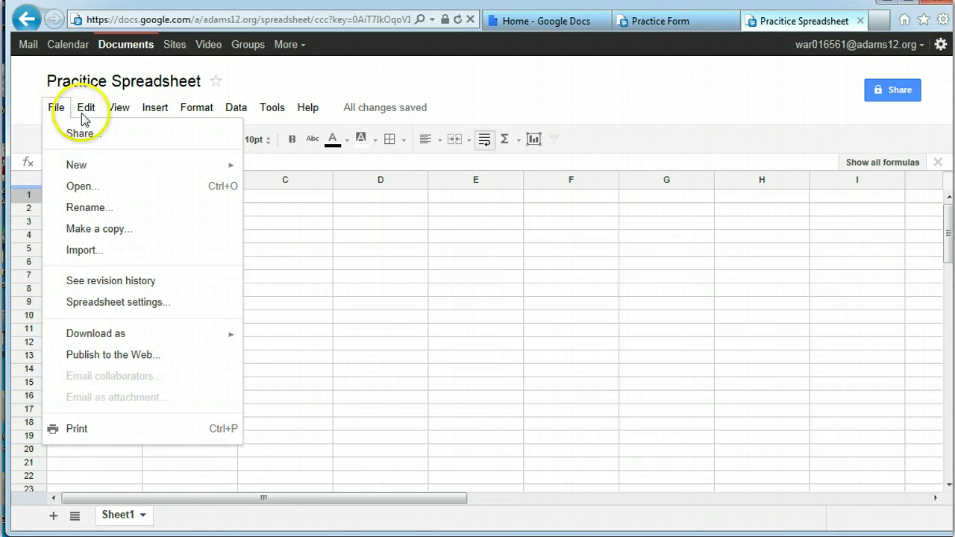
left_click(84, 114)
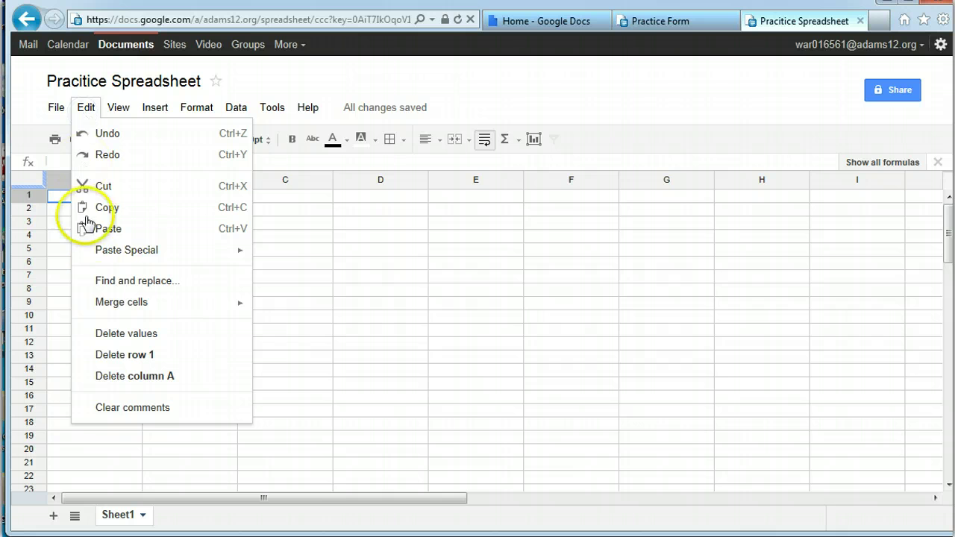
left_click(121, 104)
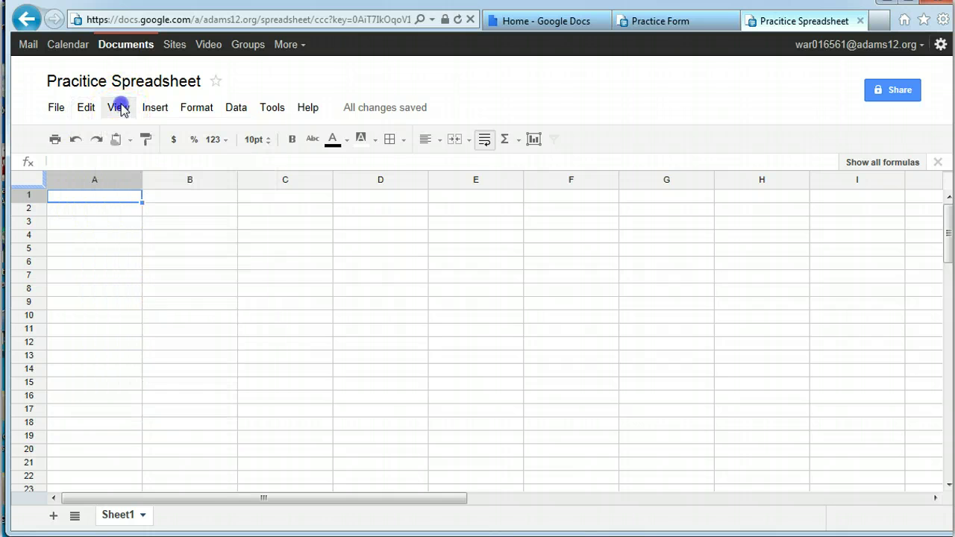
left_click(119, 107)
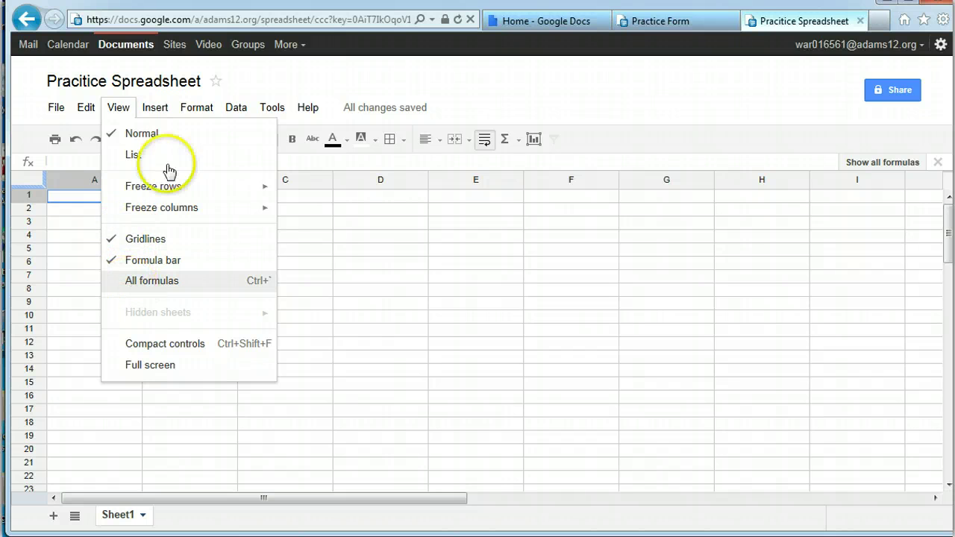
- Insert a new sheet into the spreadsheet, switch between both sheets, and return to Sheet1
mouse_move(159, 112)
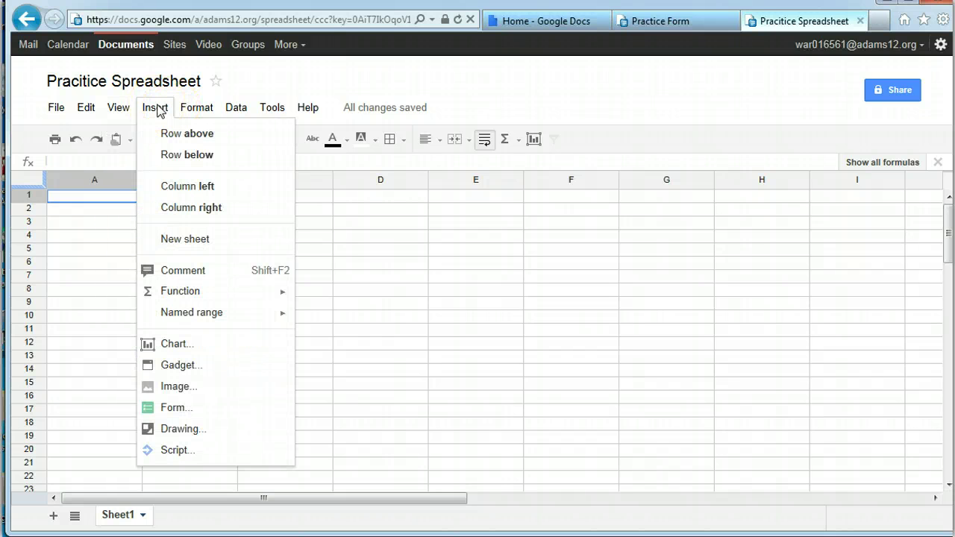
left_click_drag(164, 118, 106, 530)
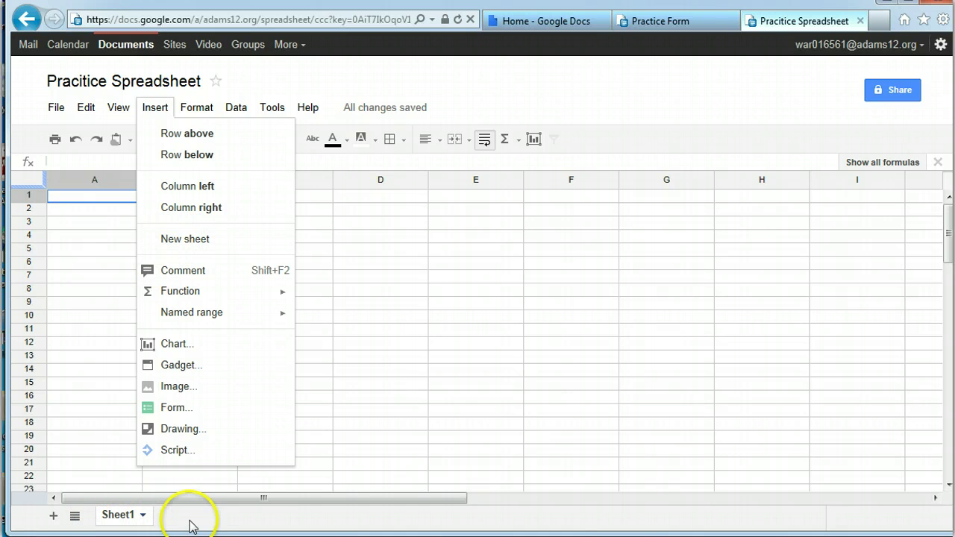
left_click(205, 239)
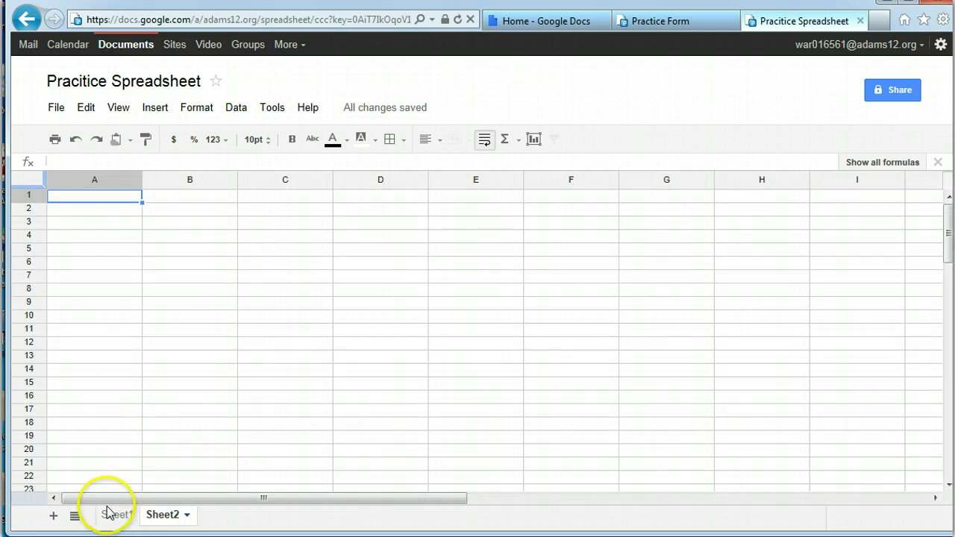
left_click(114, 515)
left_click(178, 515)
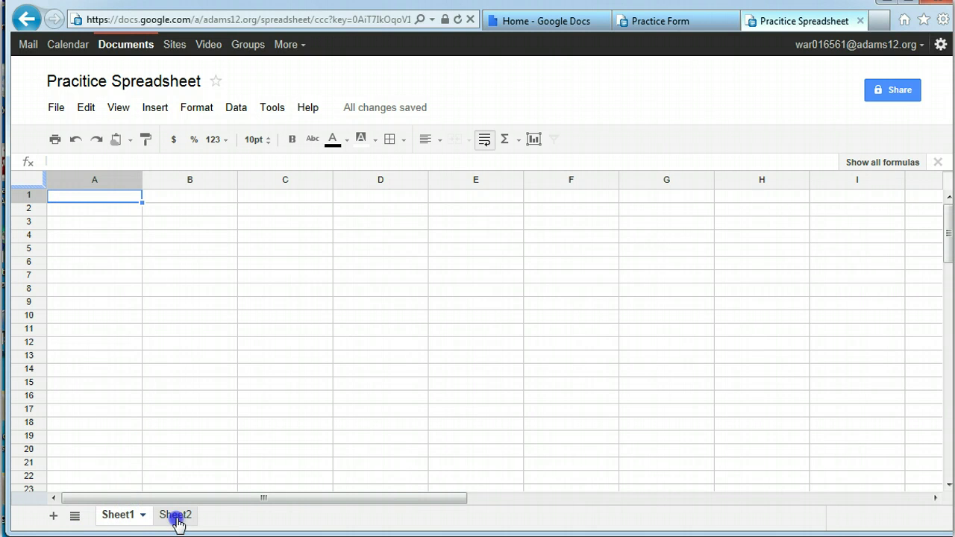
left_click(123, 515)
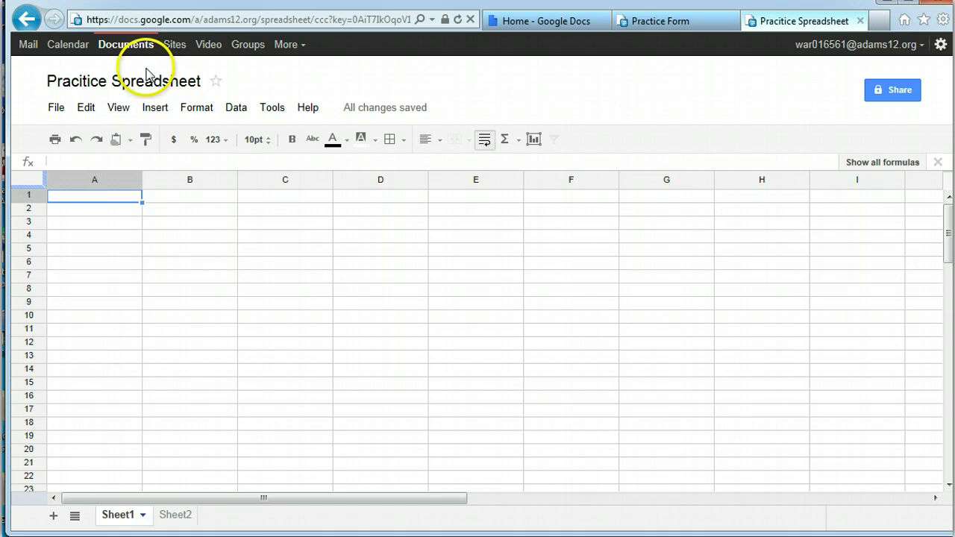
- Try adding a comment reading "hd" to cell A1 on Sheet1, and undo it
left_click(153, 109)
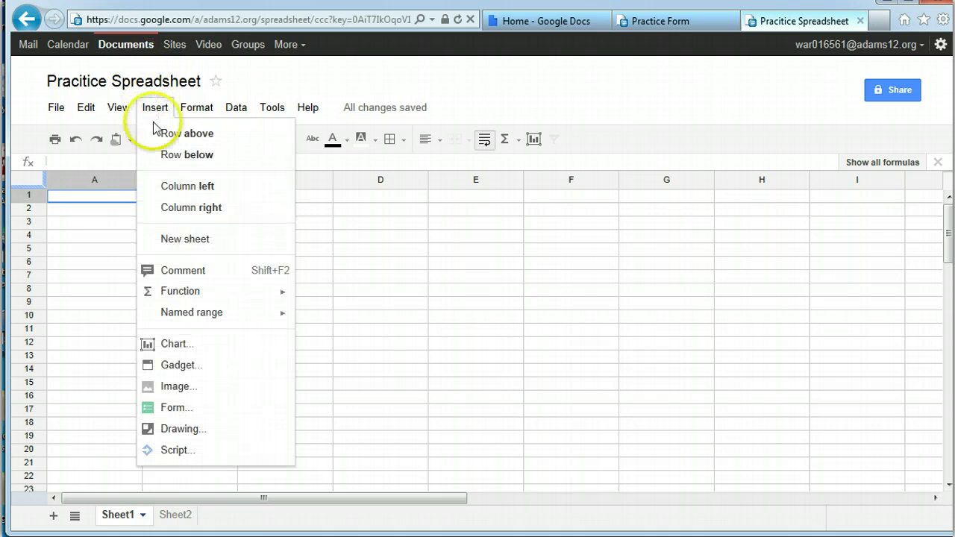
left_click(180, 271)
left_click(182, 201)
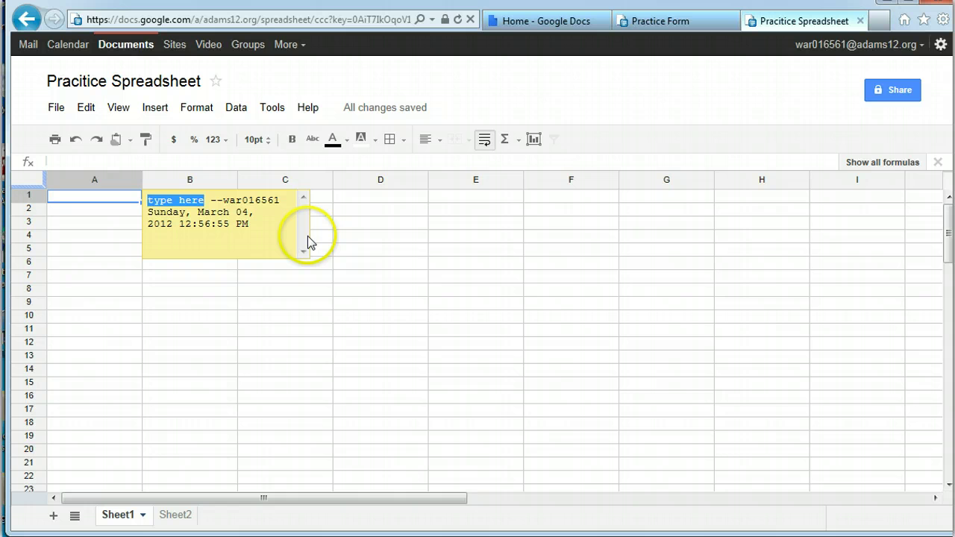
type("hde")
key("BackSpace")
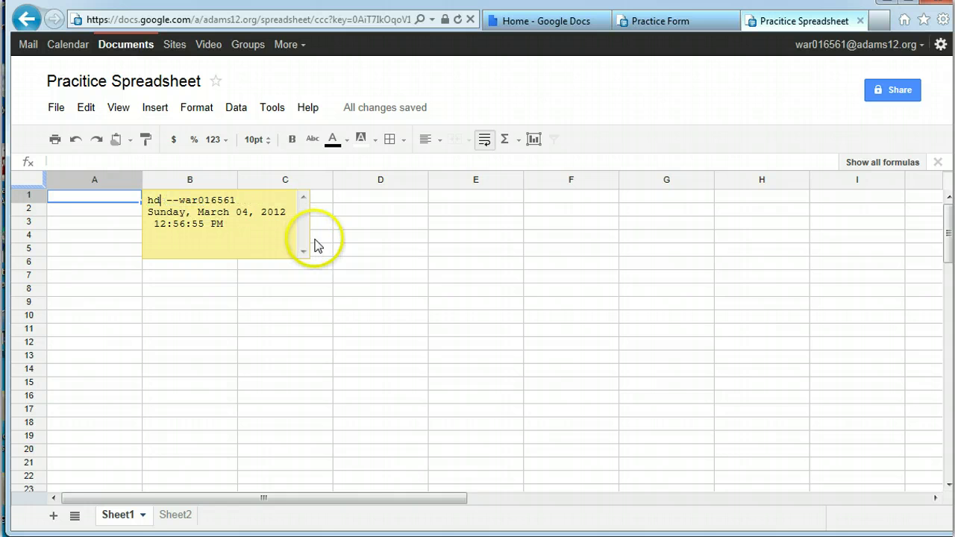
left_click(75, 139)
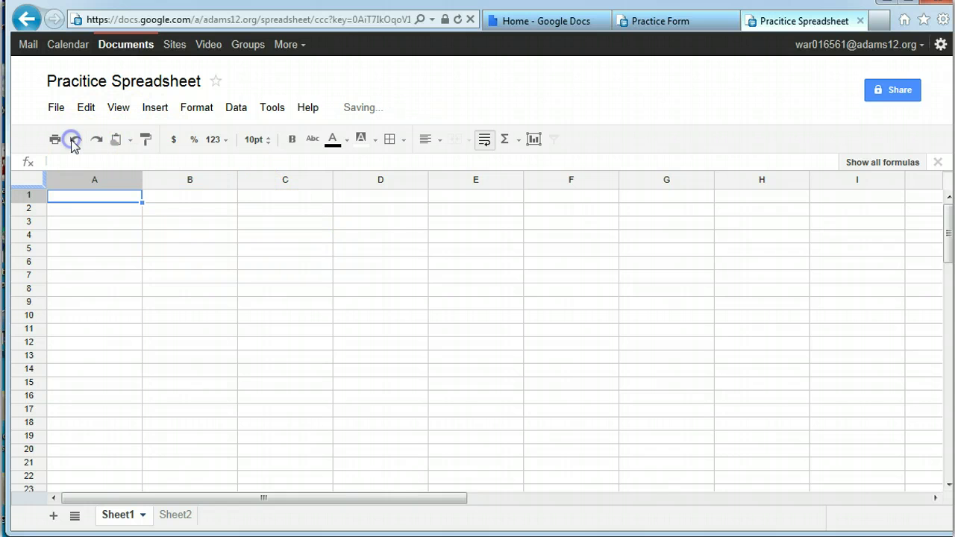
- Open the help page listing all available spreadsheet functions, look through it, and return to the practice spreadsheet
left_click(161, 108)
left_click(192, 293)
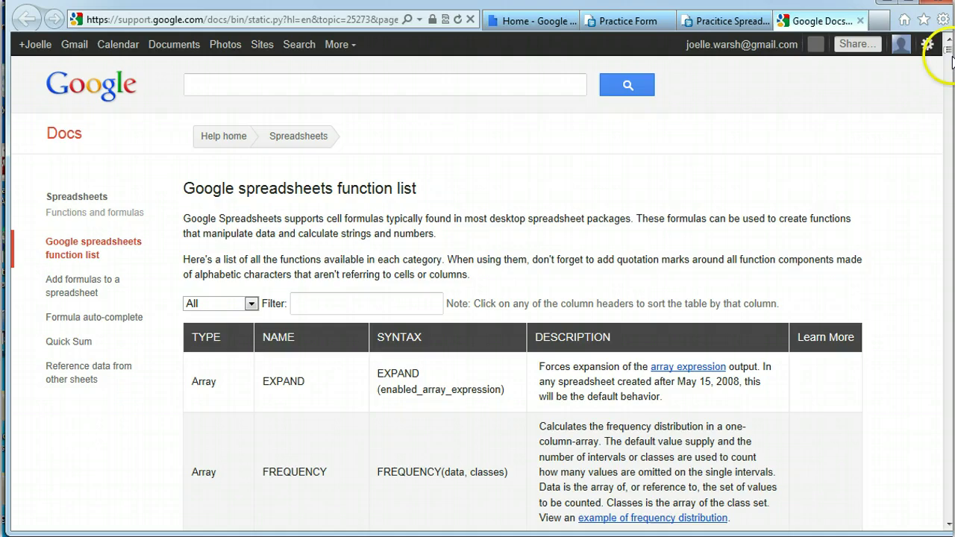
mouse_move(948, 58)
left_mouse_down()
mouse_move(941, 292)
mouse_move(933, 51)
left_mouse_up()
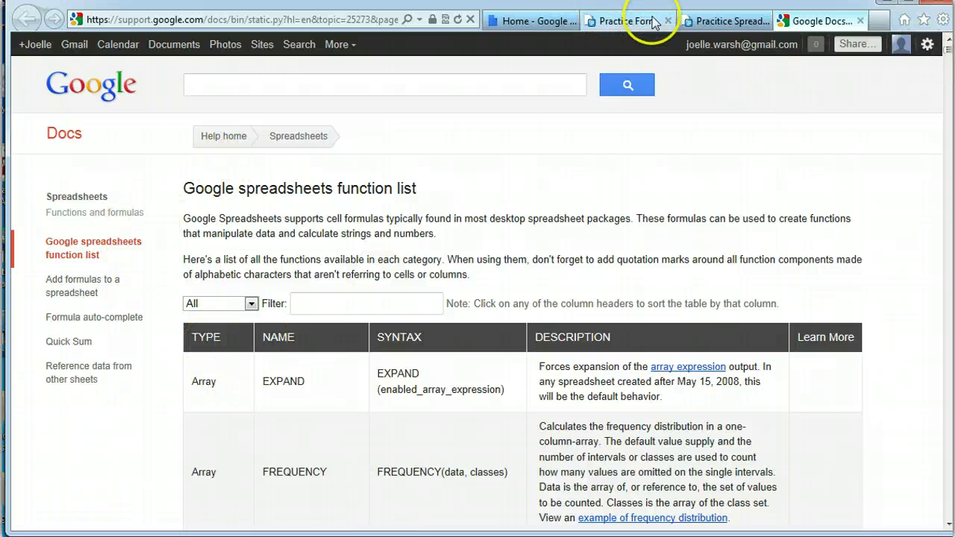
left_click(712, 24)
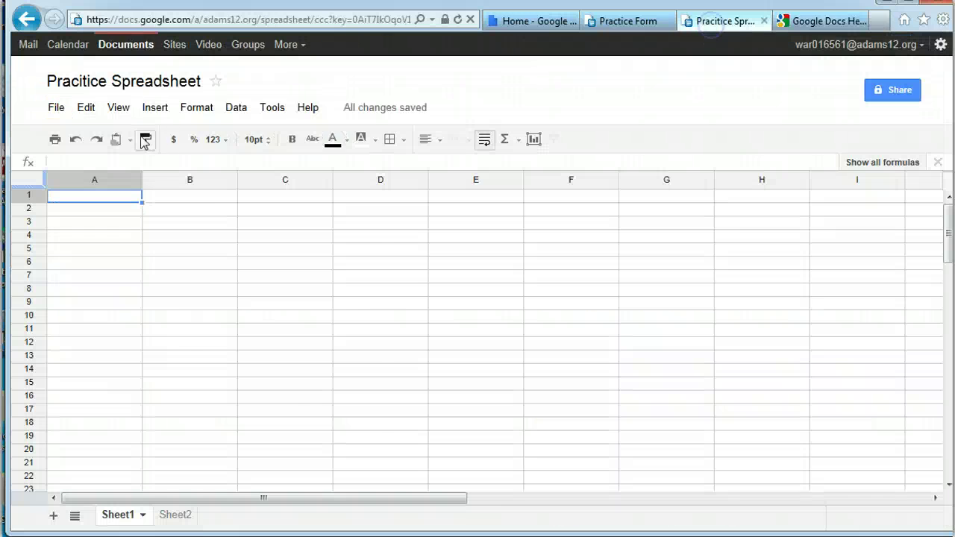
- Upload the American Flag3 picture from the symbols folder and insert it as an image on Sheet1
left_click(196, 108)
left_click(167, 110)
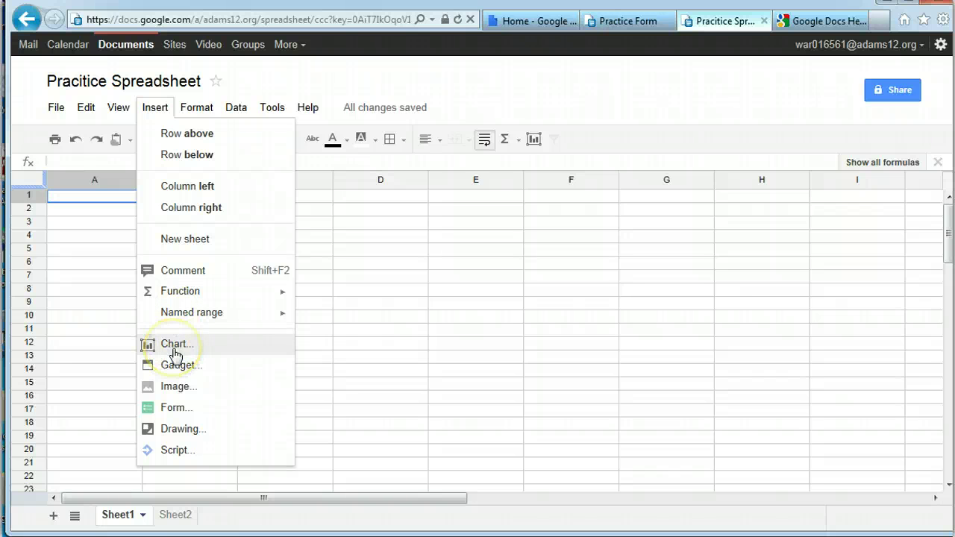
left_click(174, 386)
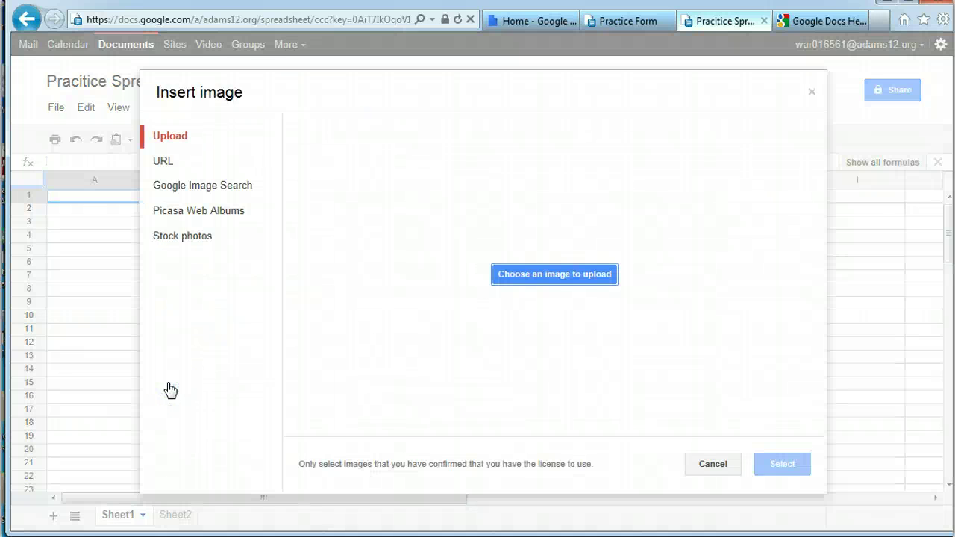
left_click(535, 278)
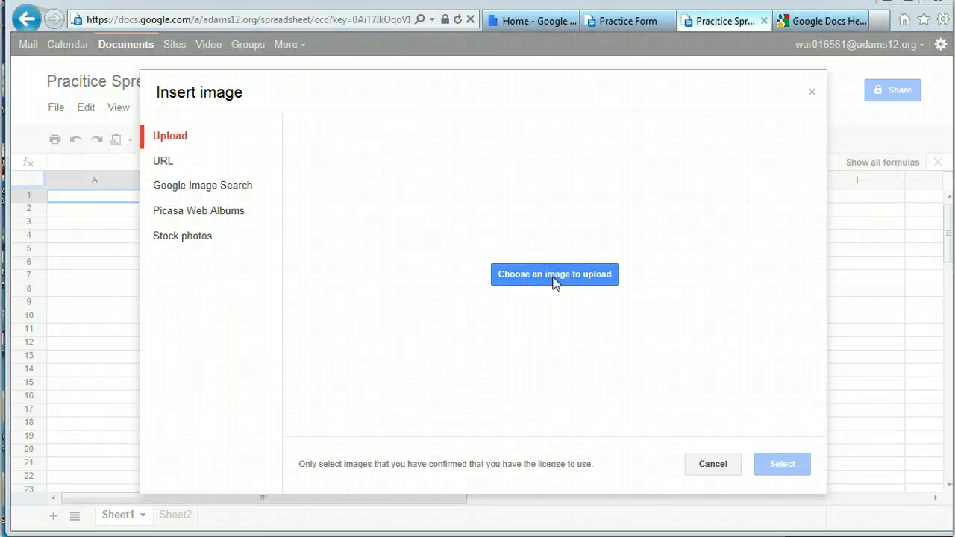
left_click(179, 122)
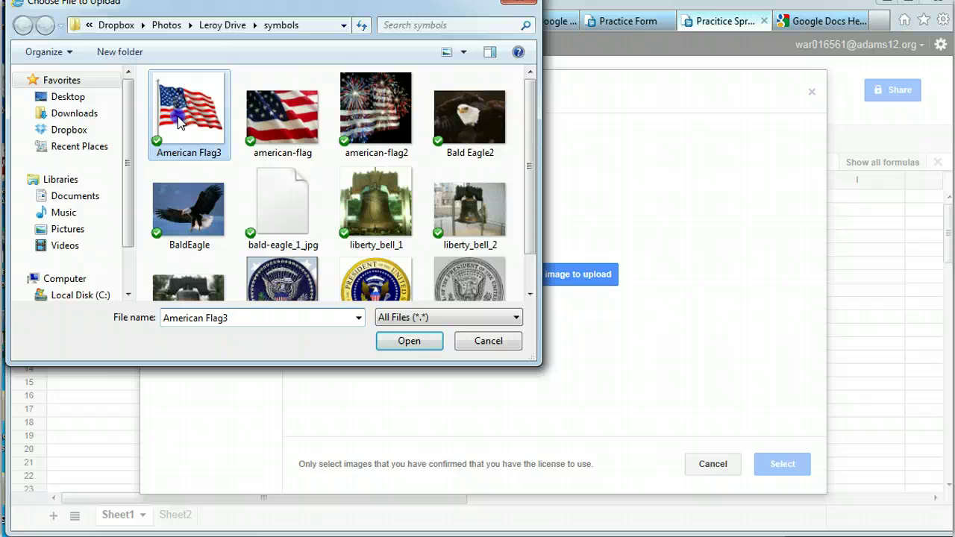
left_click(412, 344)
left_click(191, 123)
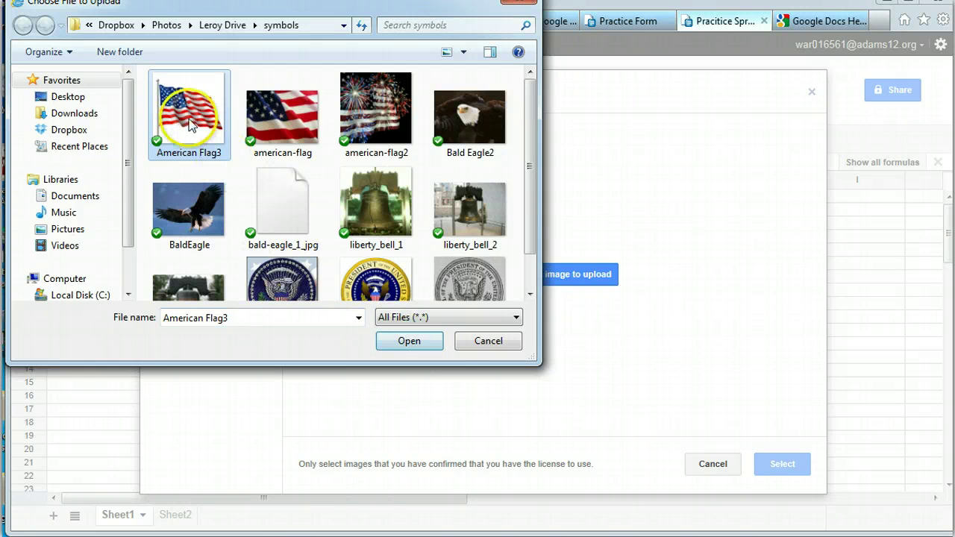
left_click(411, 341)
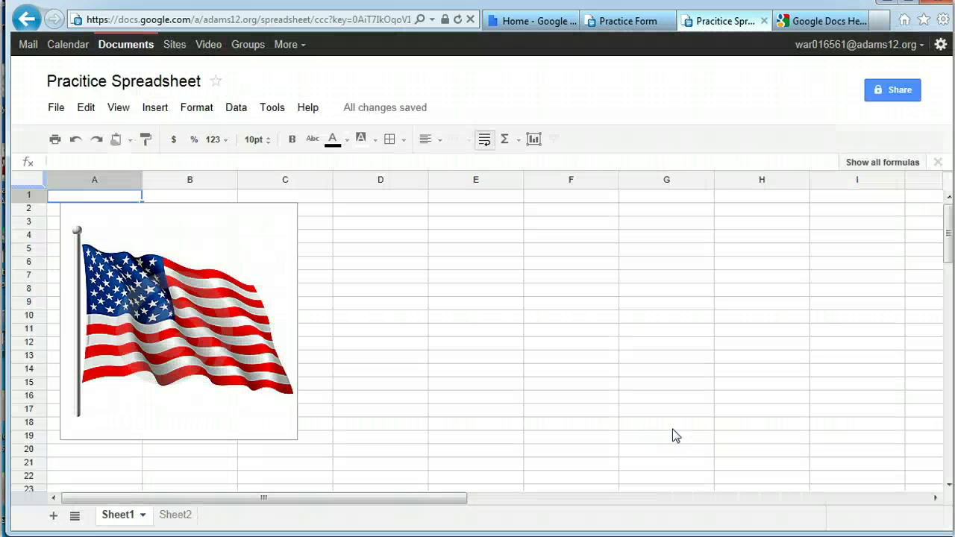
- Delete the inserted flag image from Sheet1
left_click(194, 341)
left_click(134, 286)
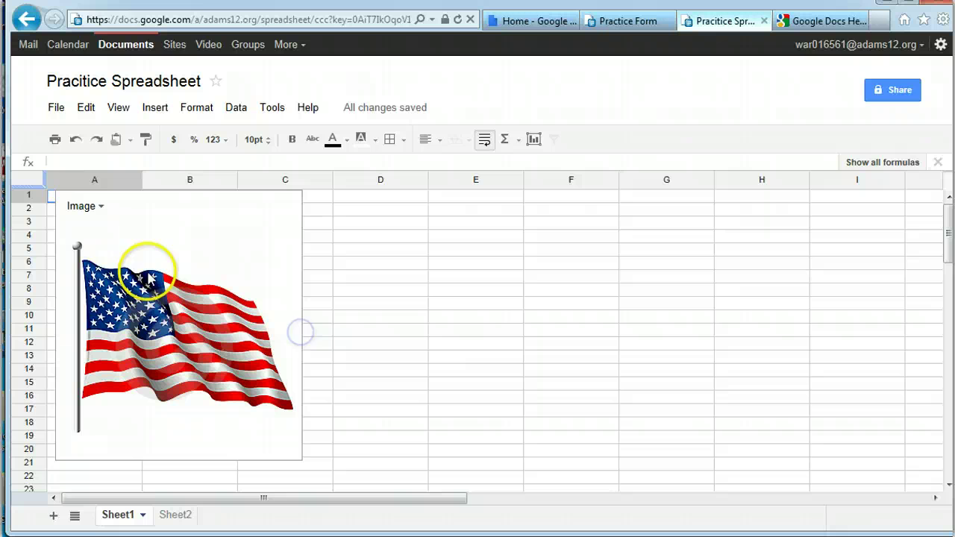
left_click(100, 208)
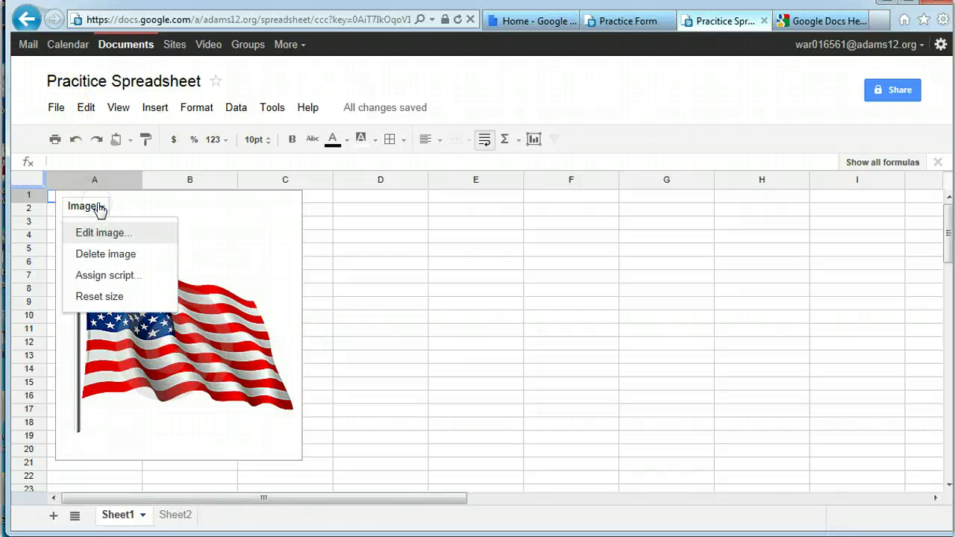
left_click(90, 253)
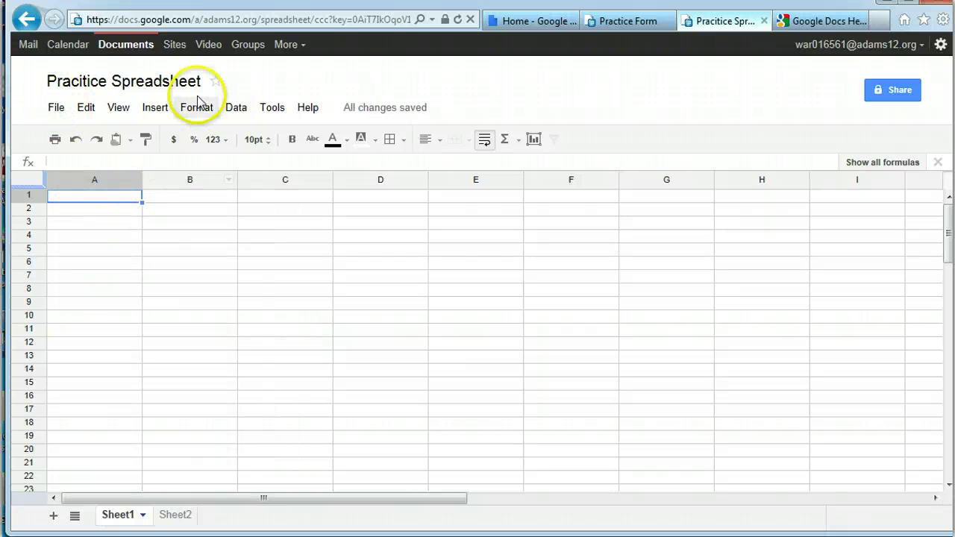
left_click(154, 108)
left_click(177, 431)
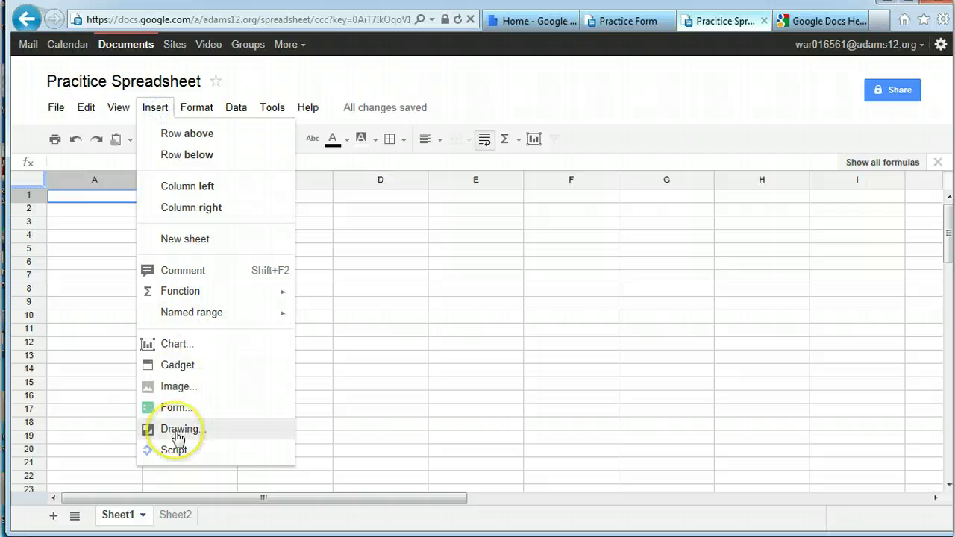
left_click(197, 107)
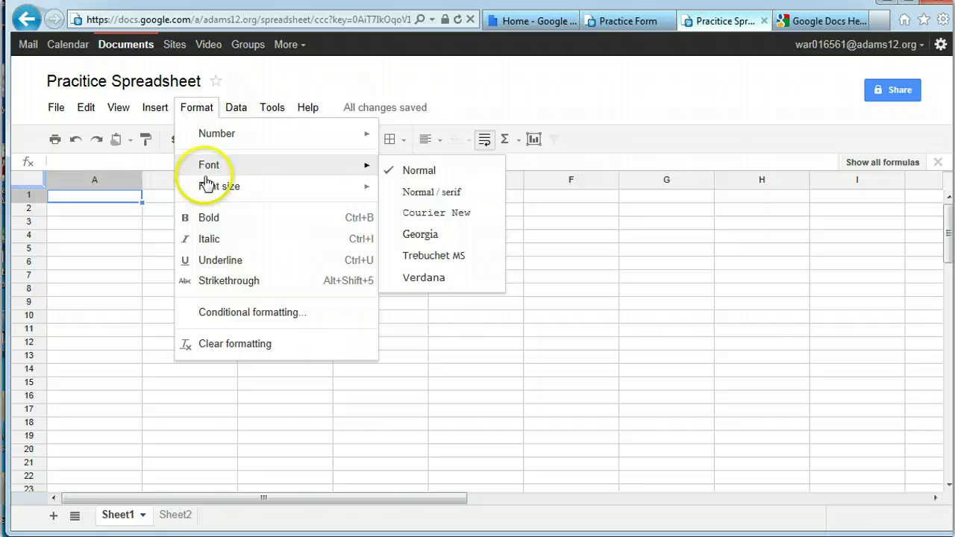
left_click(237, 109)
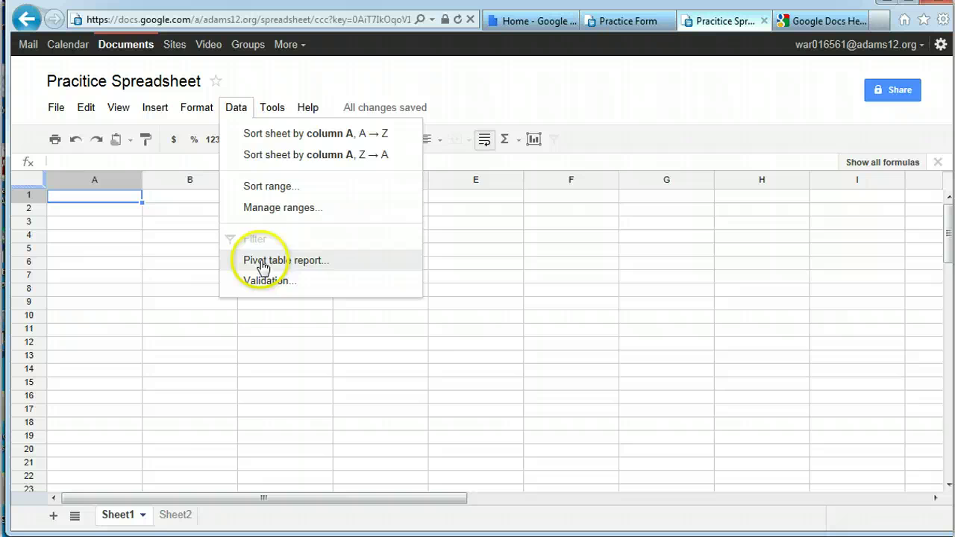
mouse_move(279, 108)
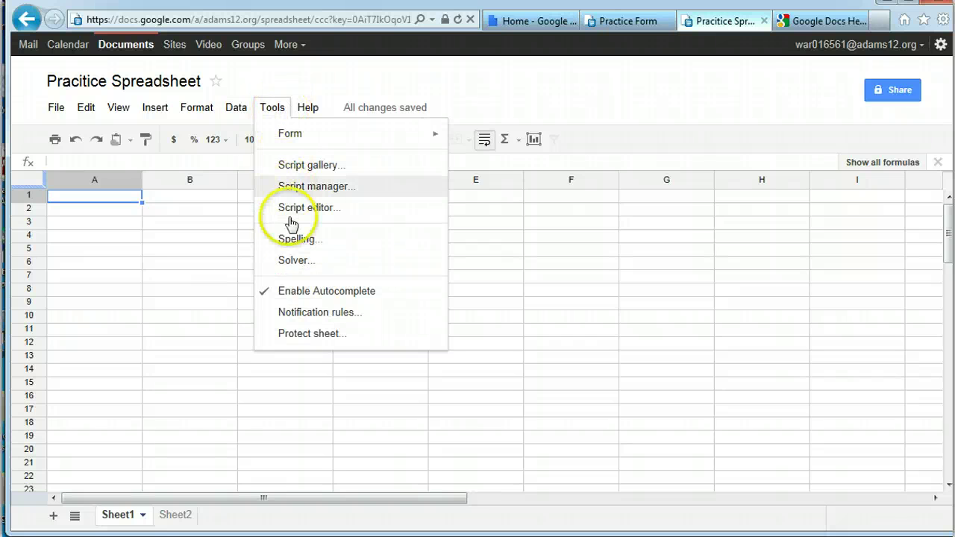
left_click(315, 83)
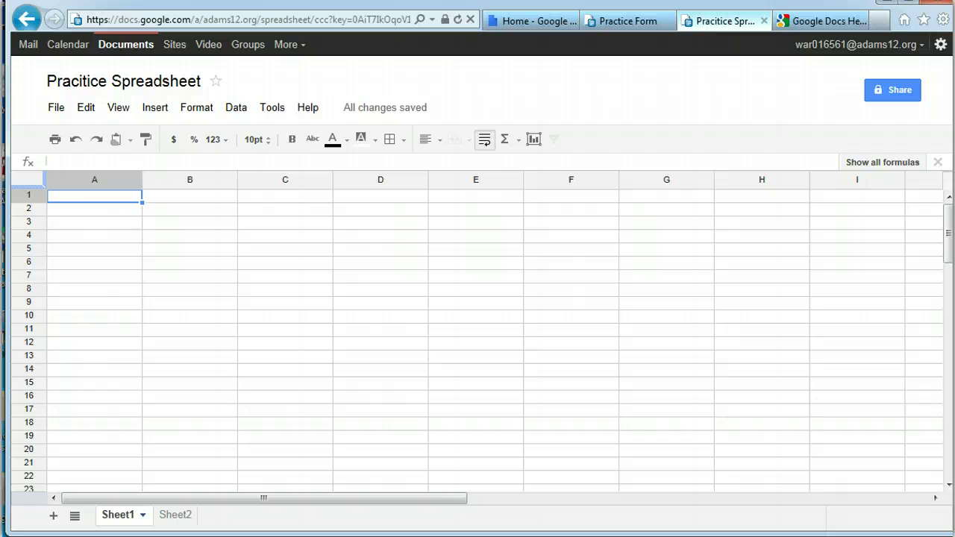
- Enter 100 in cell A2 and 1000 in cell B3 on Sheet1
left_click(106, 207)
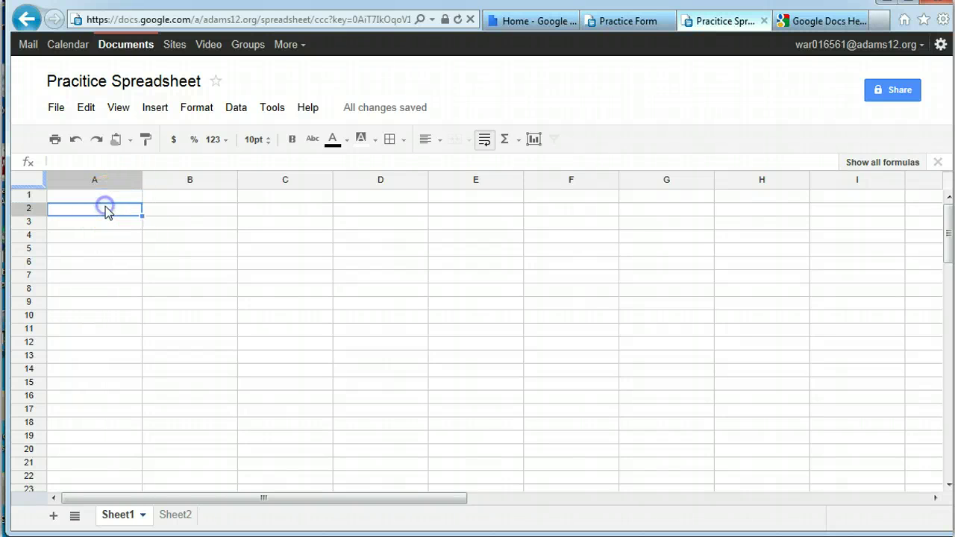
type("100")
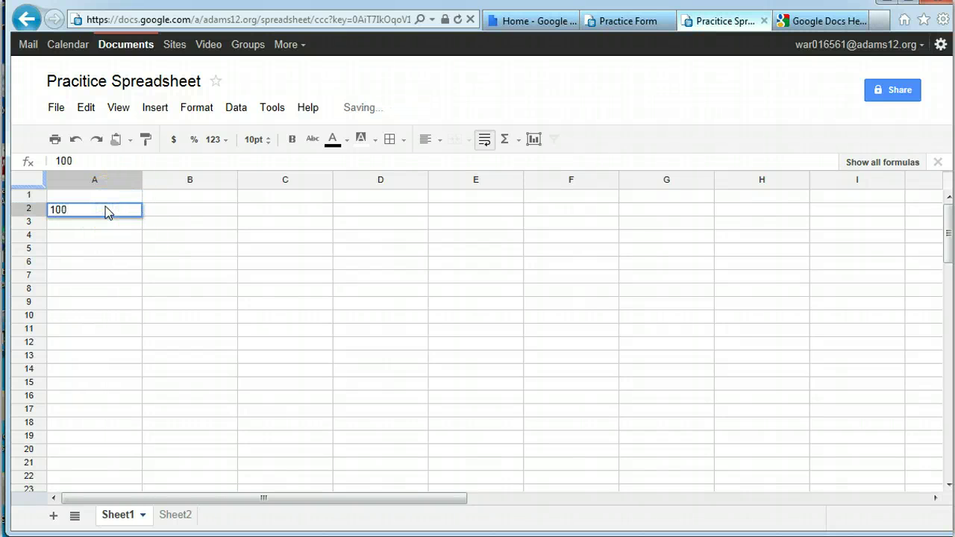
left_click(145, 227)
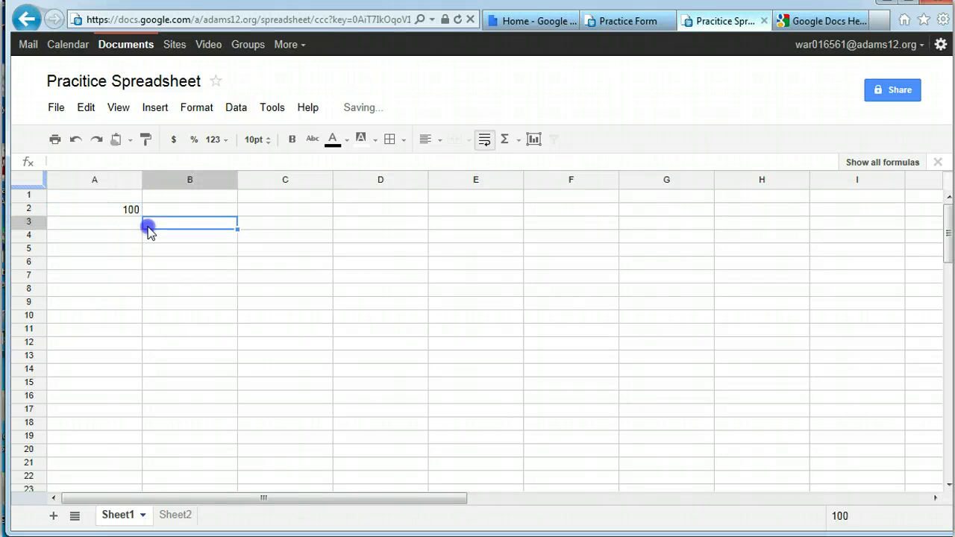
type("1")
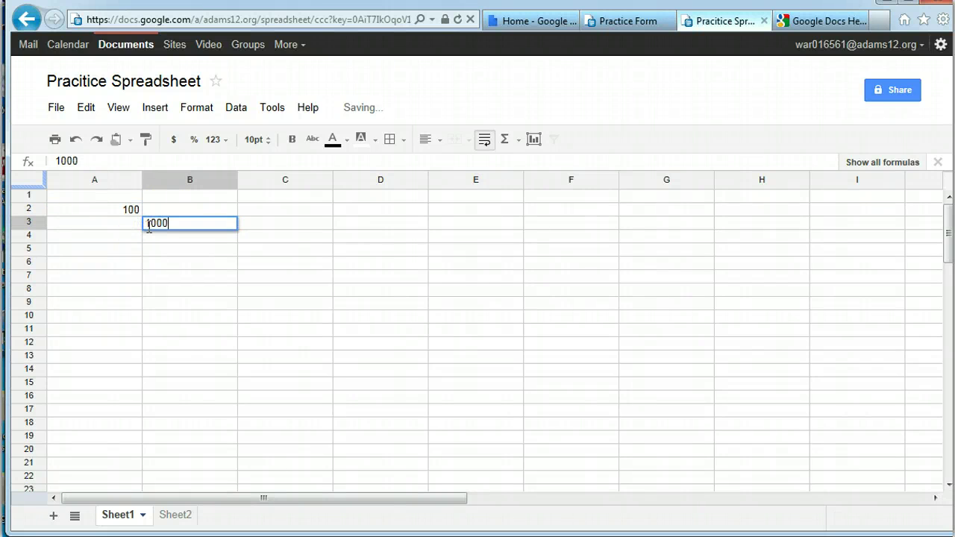
type("000")
left_click(303, 211)
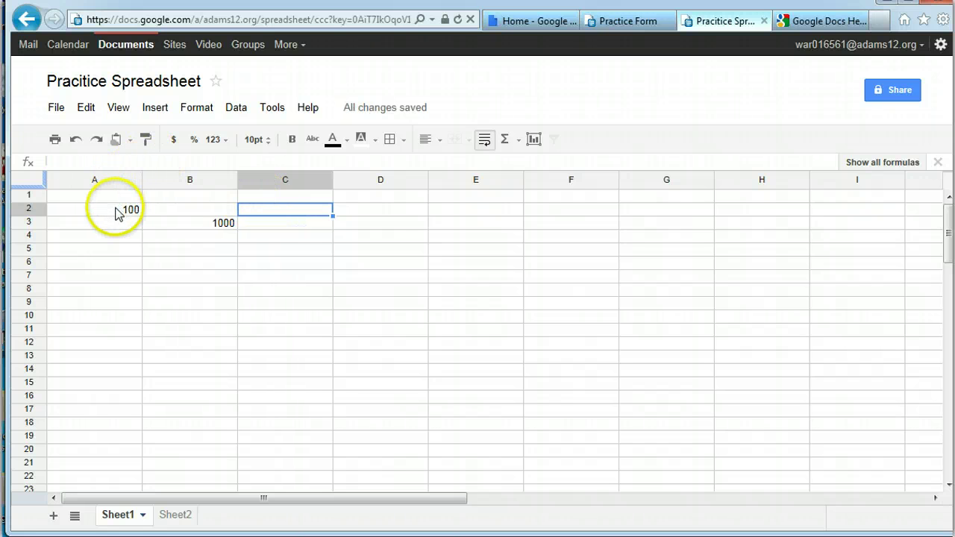
- Format the number in cell A2 as a rounded percentage
left_click(118, 212)
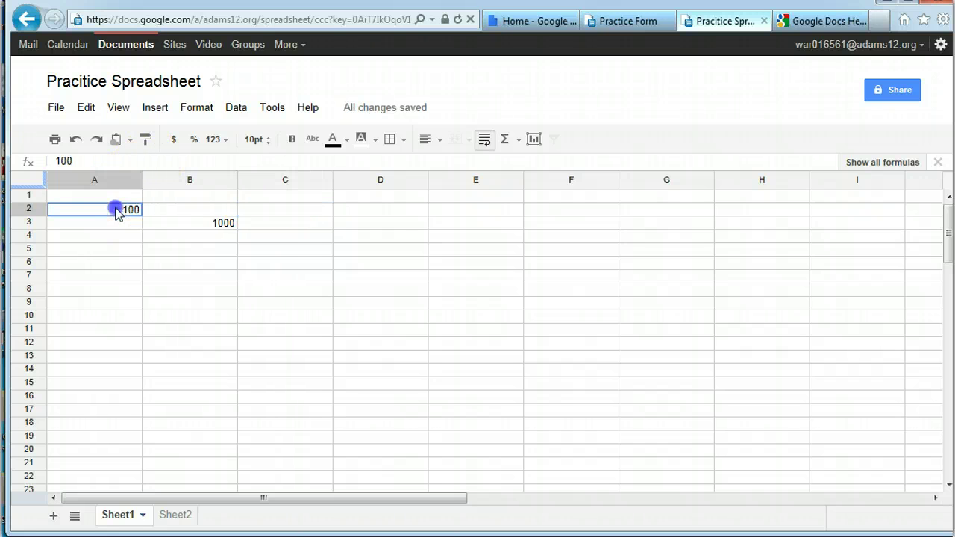
left_click(226, 140)
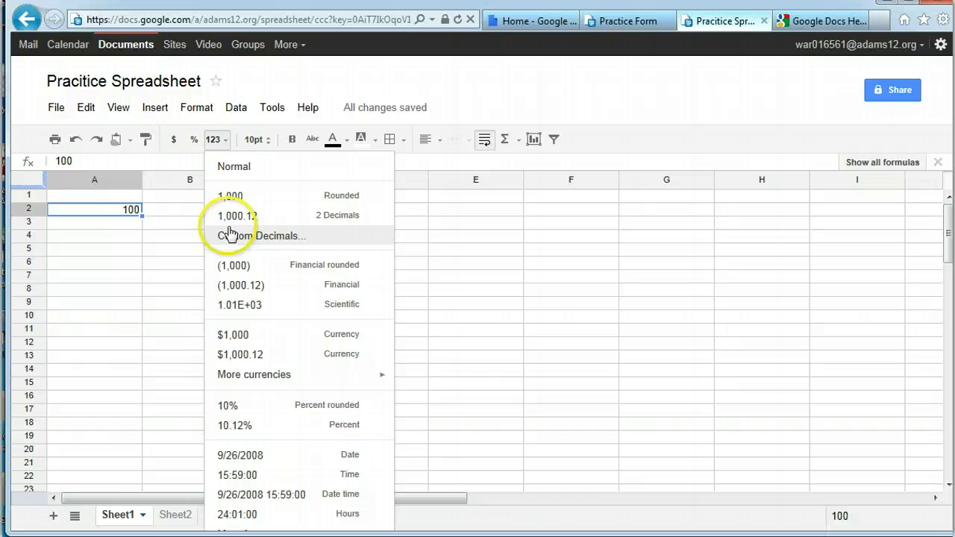
left_click(224, 405)
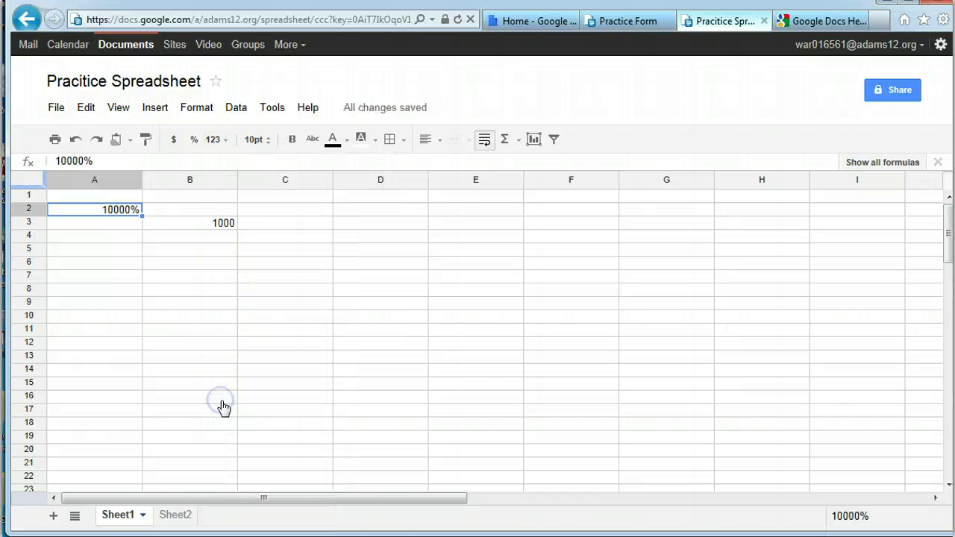
- Format the value in cell A2 as dollar currency with two decimals
left_click(226, 140)
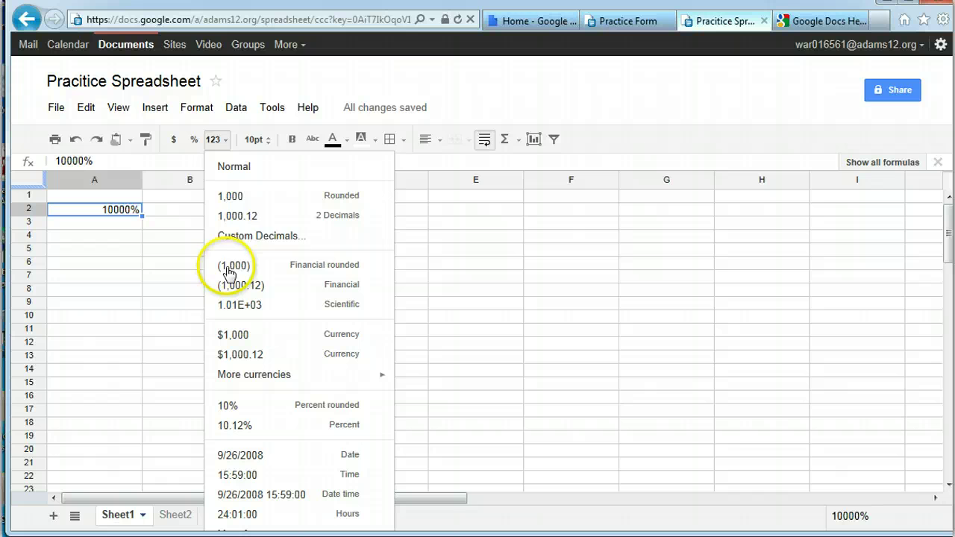
left_click(175, 140)
left_click(174, 140)
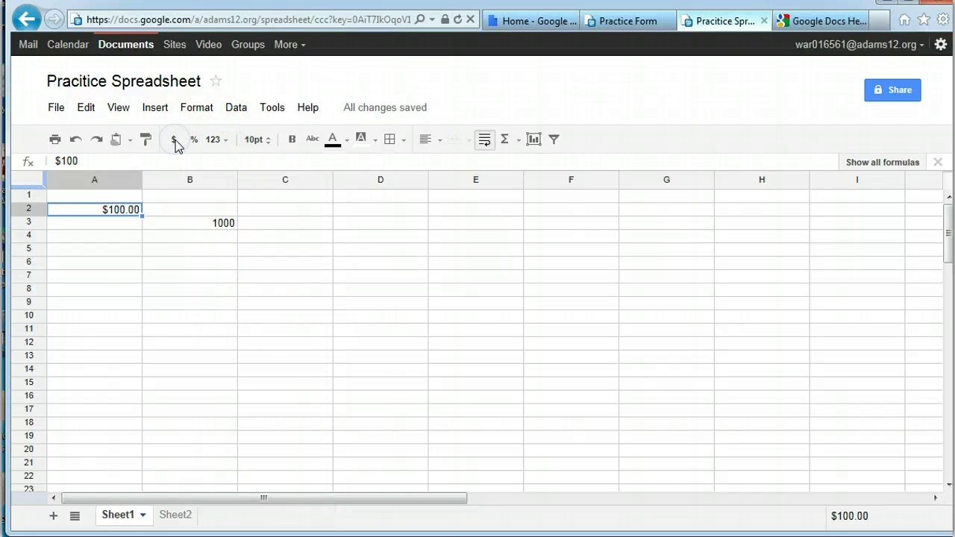
left_click(174, 141)
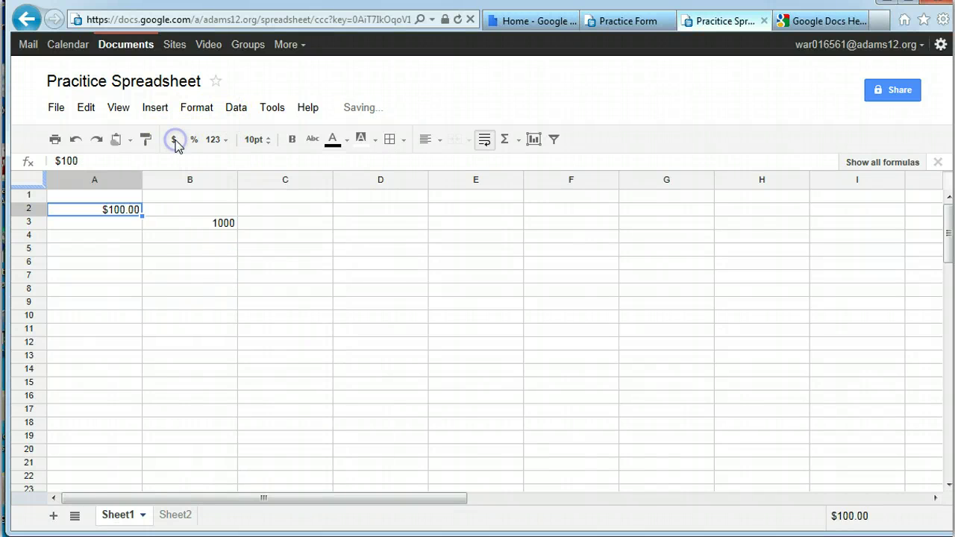
- Format the number in cell B3 as a percentage with two decimals
left_click(221, 225)
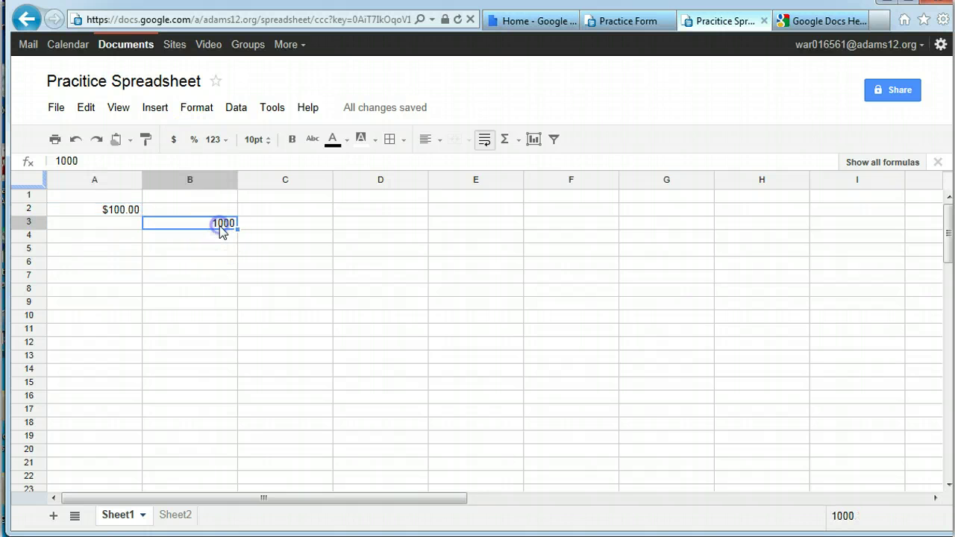
left_click(195, 141)
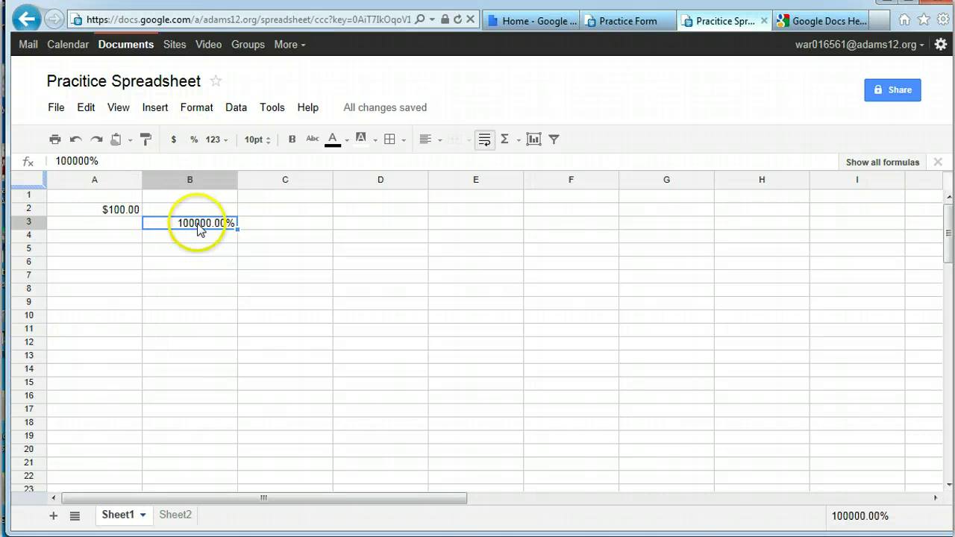
left_click(226, 140)
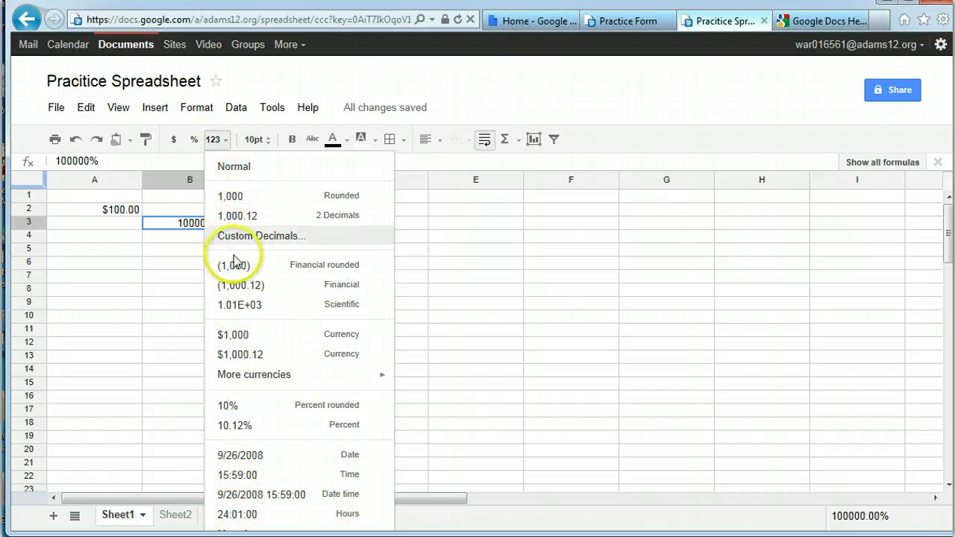
left_click(235, 425)
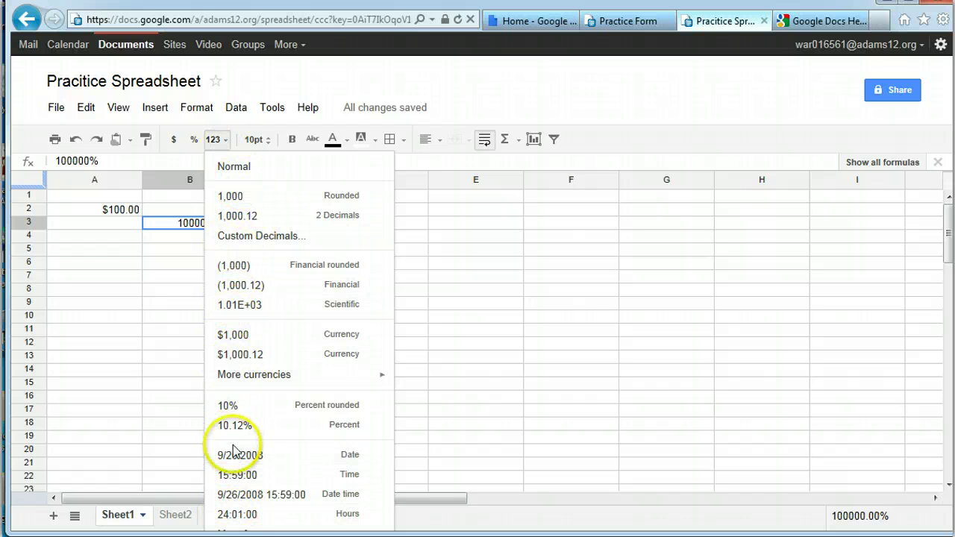
left_click(186, 197)
left_click(174, 141)
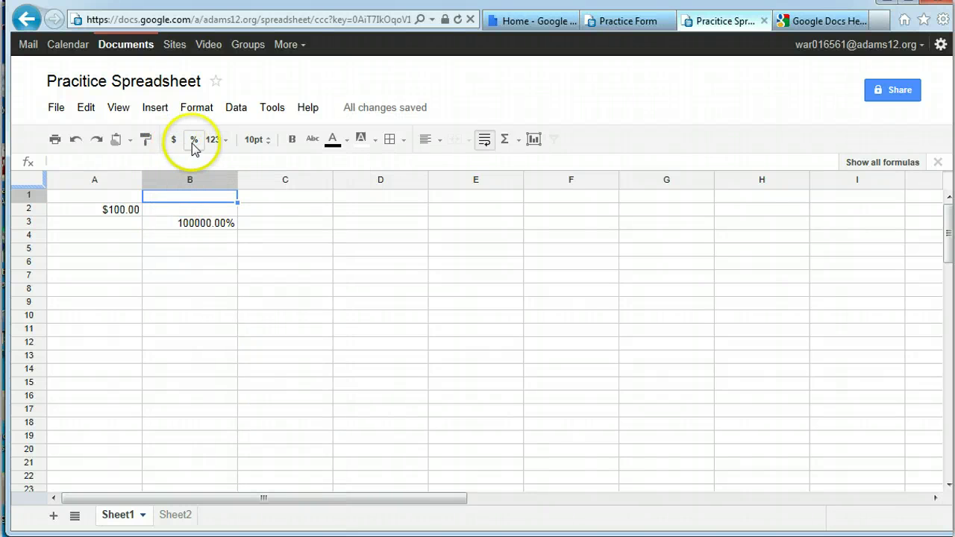
left_click(194, 141)
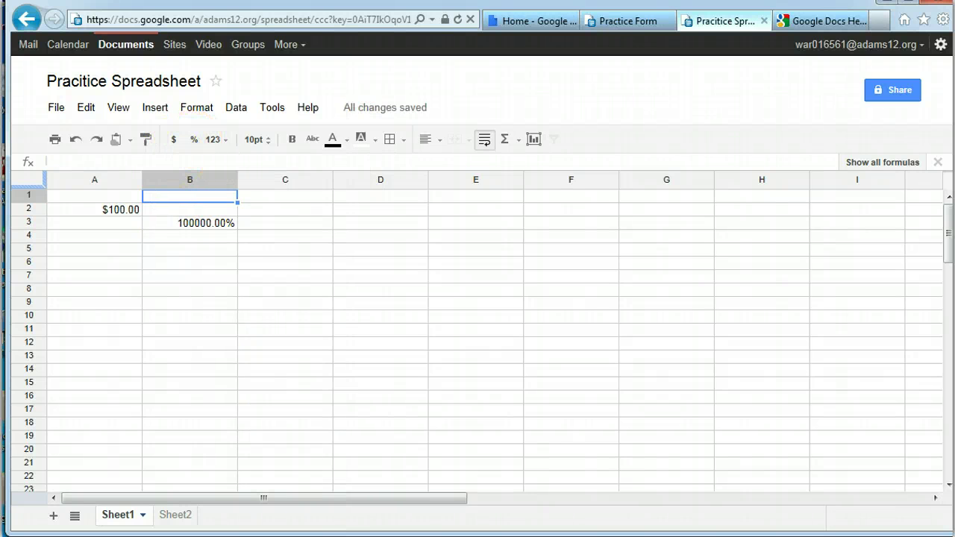
- Try to cut the dollar amount from cell A2 and paste it into cell C6, allowing the webpage clipboard access
left_click(114, 208)
right_click(111, 208)
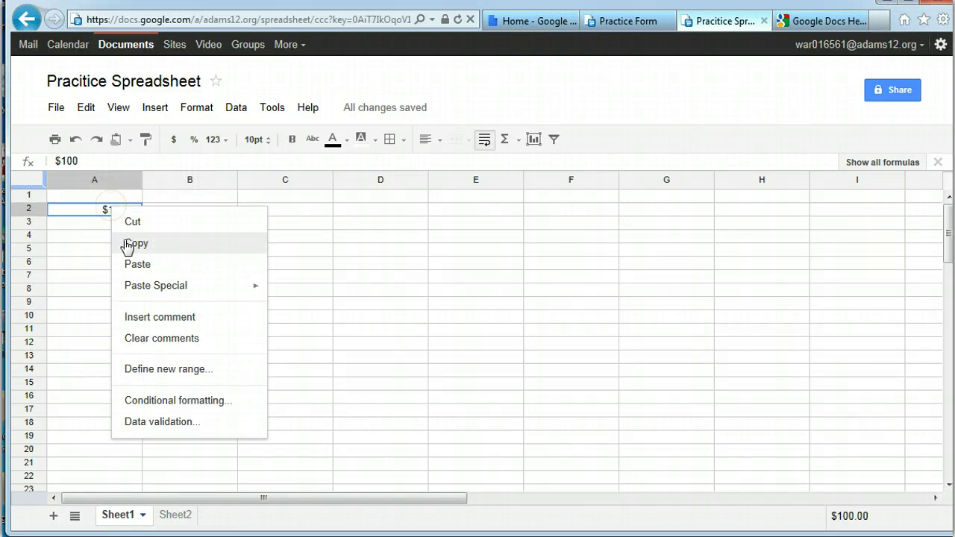
left_click(129, 223)
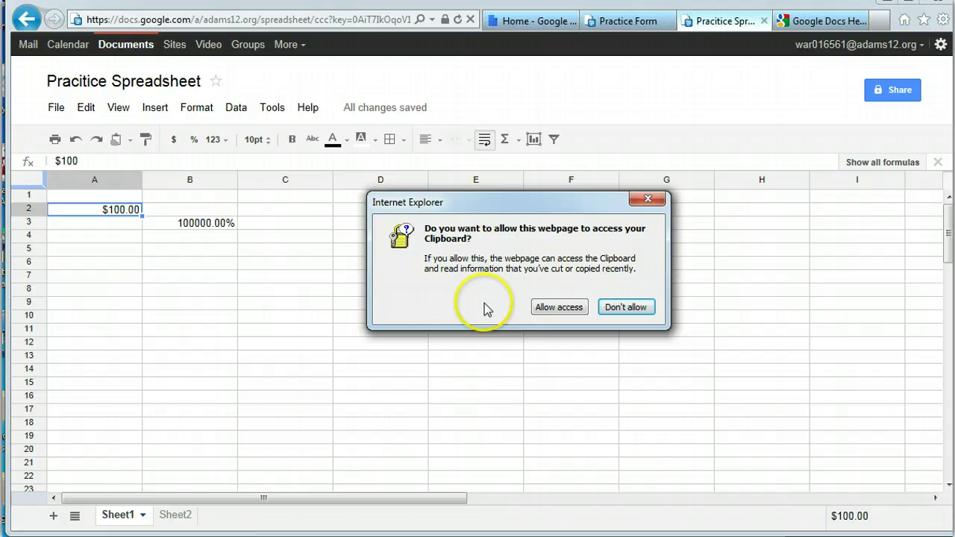
left_click(559, 308)
right_click(280, 262)
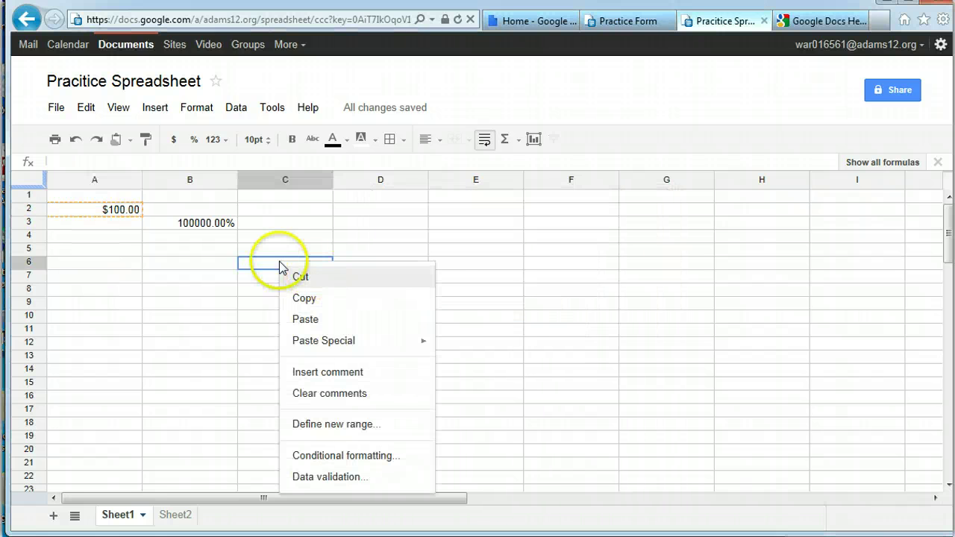
left_click(300, 317)
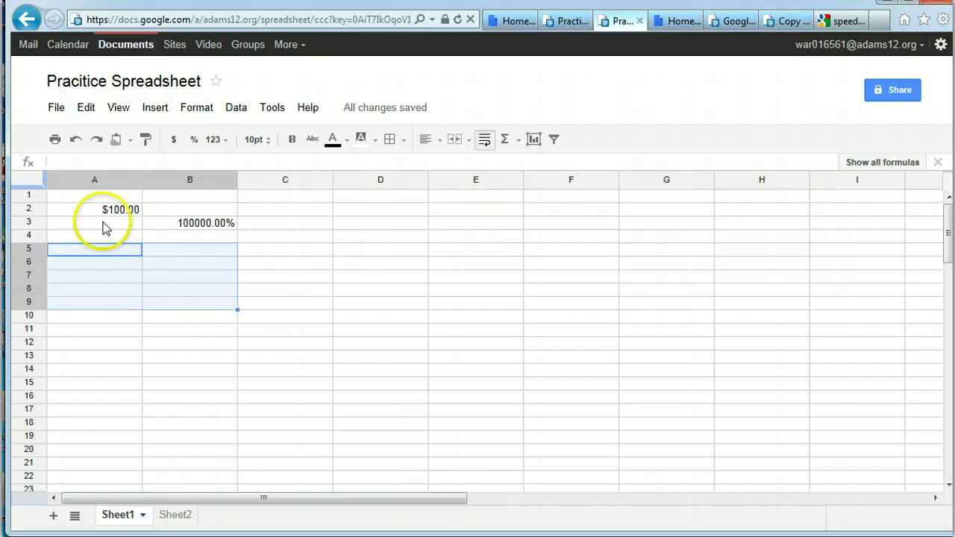
- Move the block of cells A1 to B3 so that it occupies F5 to G7
left_click_drag(83, 196, 218, 224)
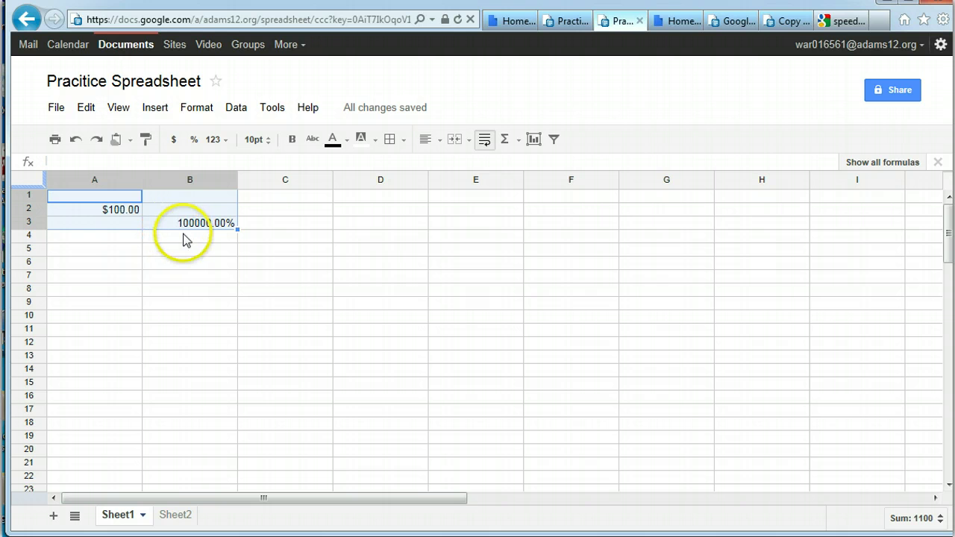
left_click_drag(182, 228, 380, 282)
left_click_drag(487, 275, 625, 282)
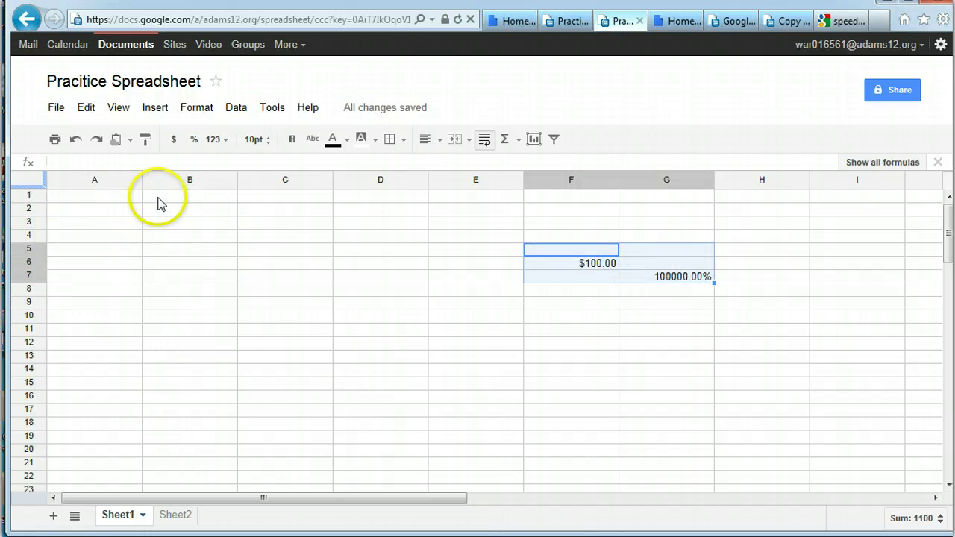
- Insert one row above the cell range F1 to F10
left_click_drag(557, 196, 563, 322)
left_click(155, 108)
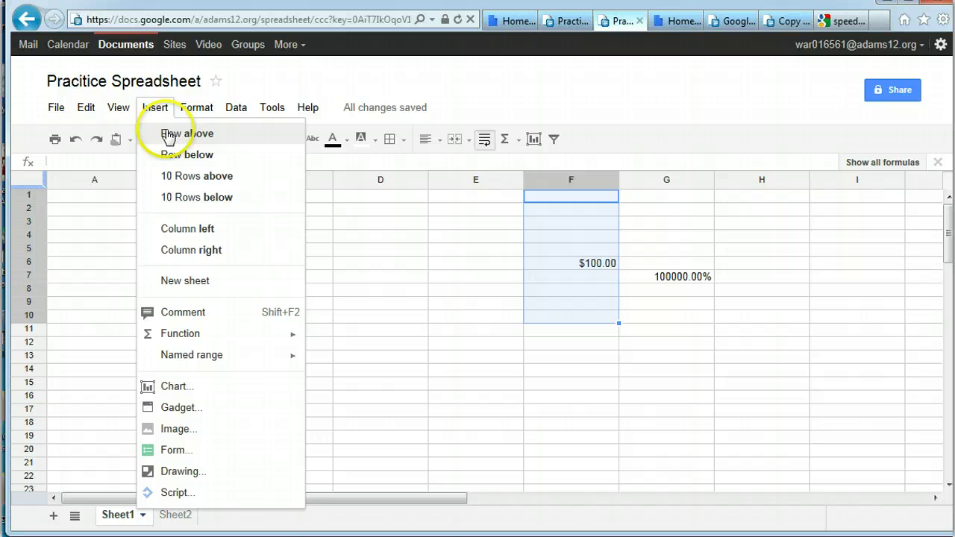
left_click(169, 135)
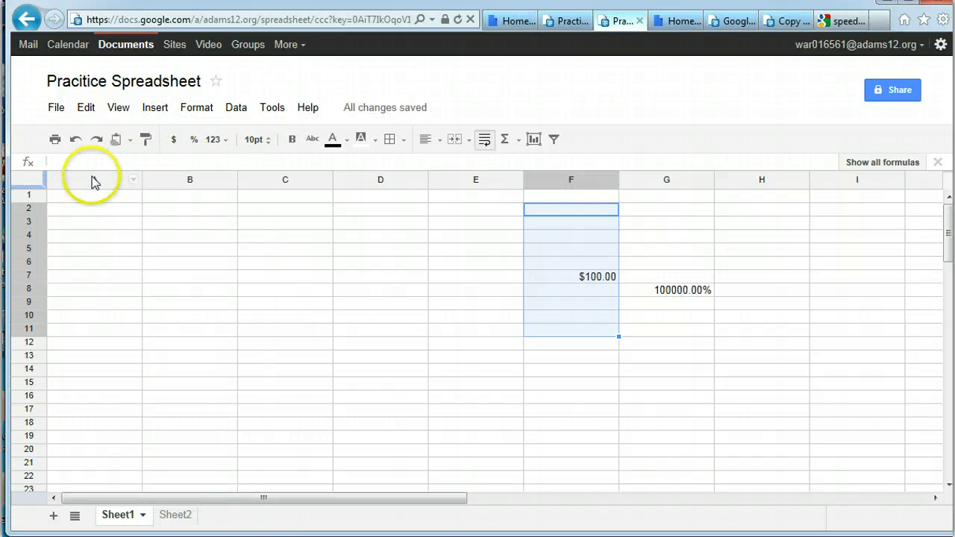
- Insert a column to the right of column F, using the cell range F1 to F12 as the selection
left_click(154, 108)
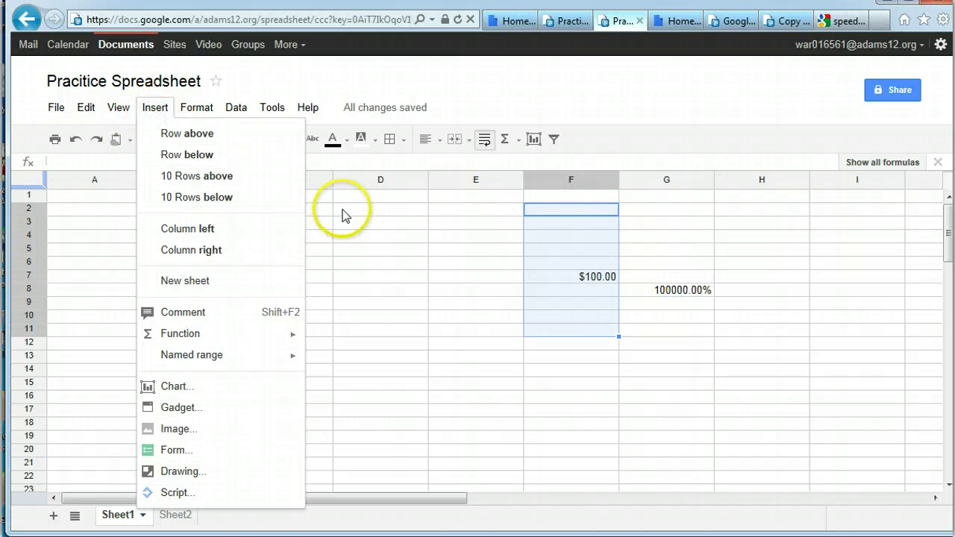
left_click(343, 211)
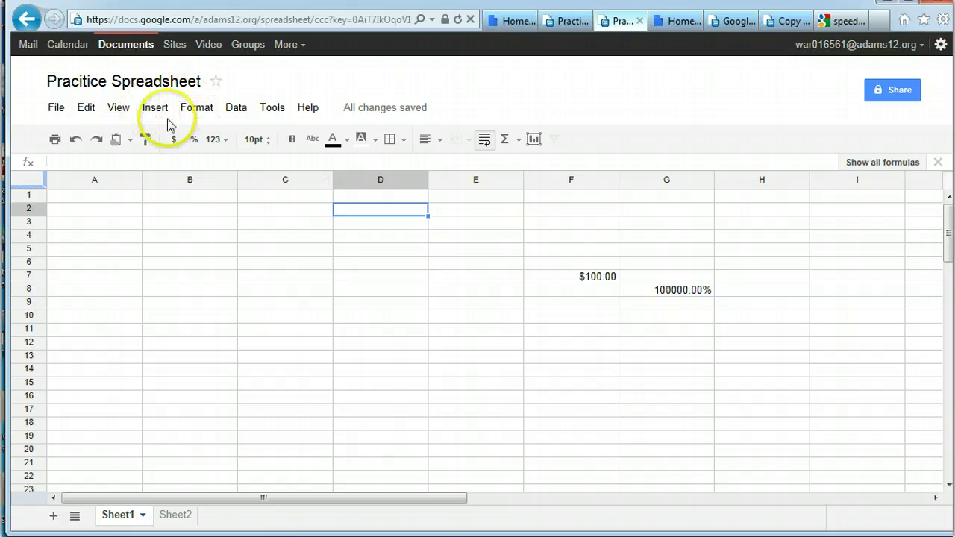
left_click_drag(579, 197, 572, 345)
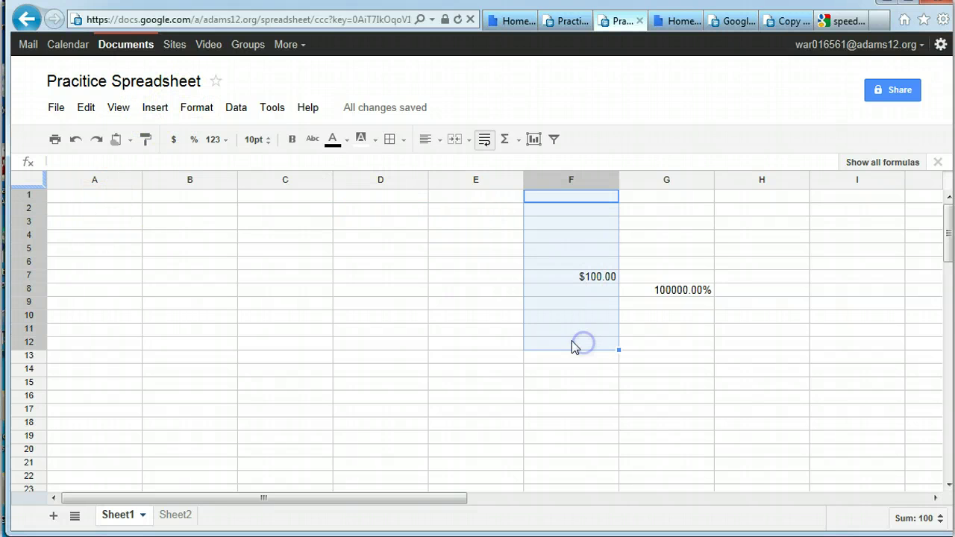
left_click(157, 109)
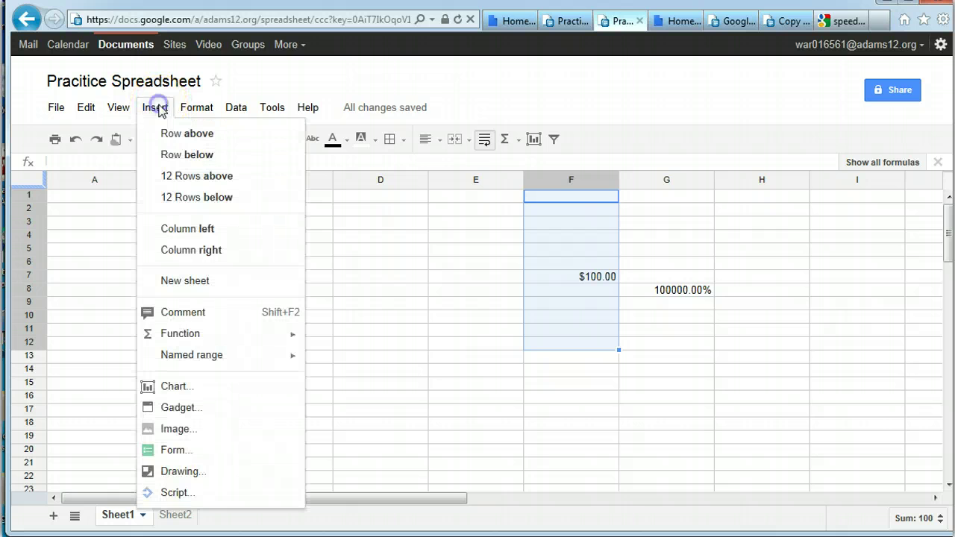
left_click(195, 252)
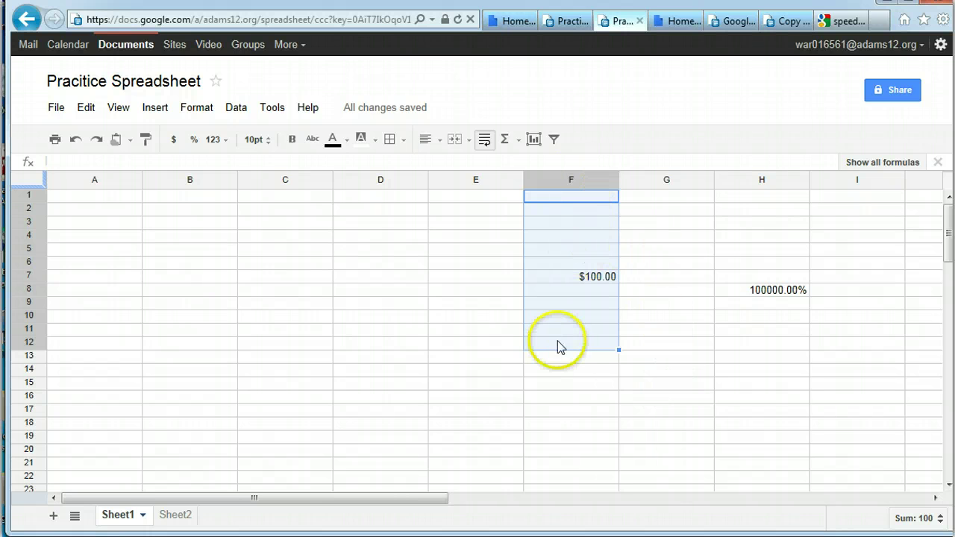
left_click(157, 108)
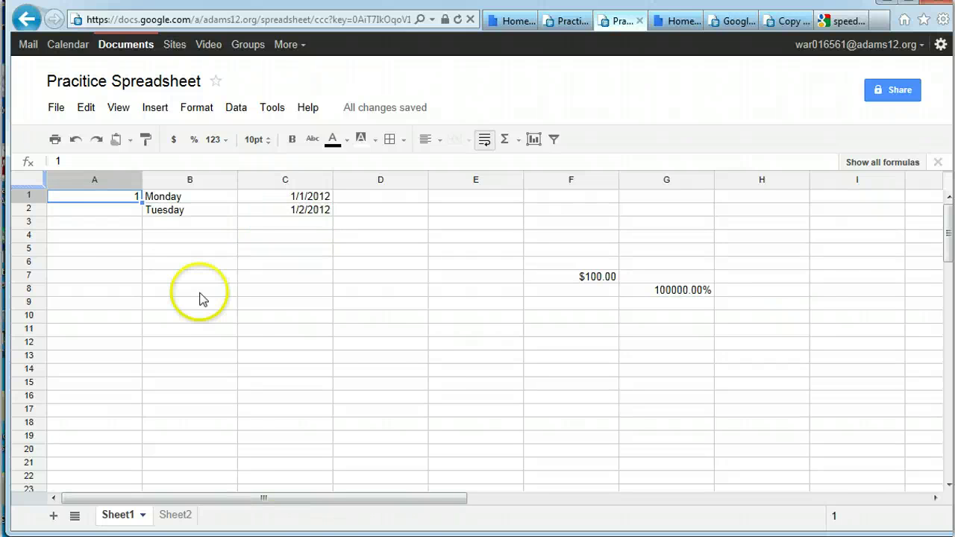
- Fill the value of cell A1 down column A through row 16
left_click(100, 198)
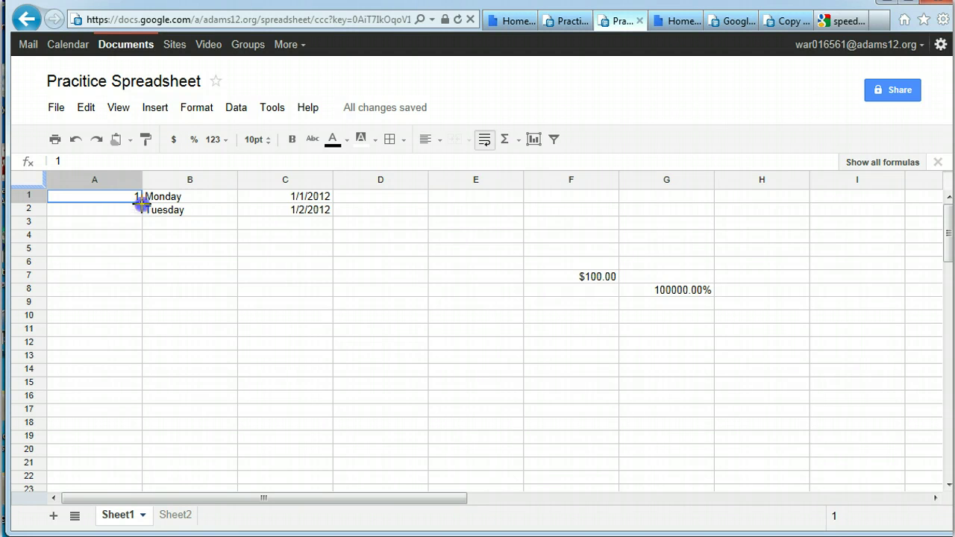
left_click_drag(142, 213, 139, 266)
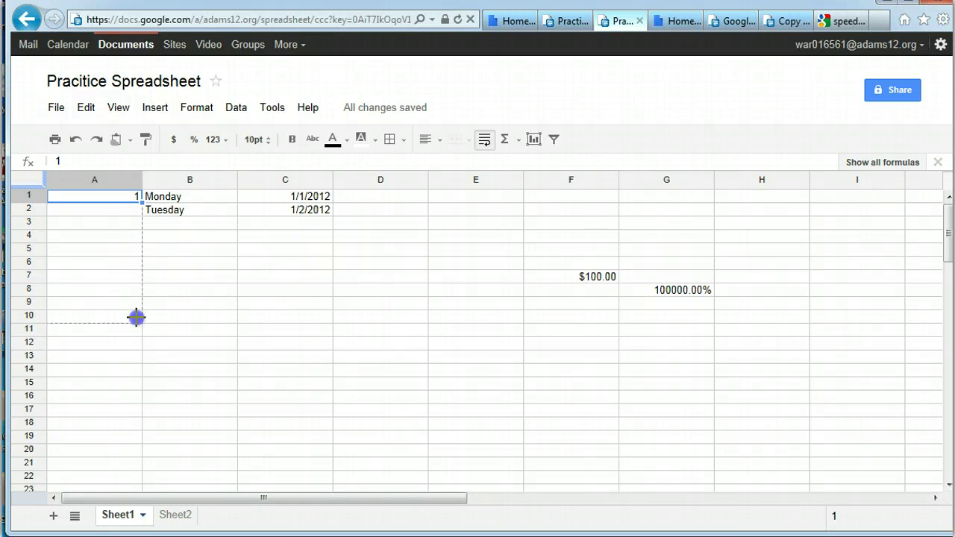
left_click_drag(136, 318, 137, 403)
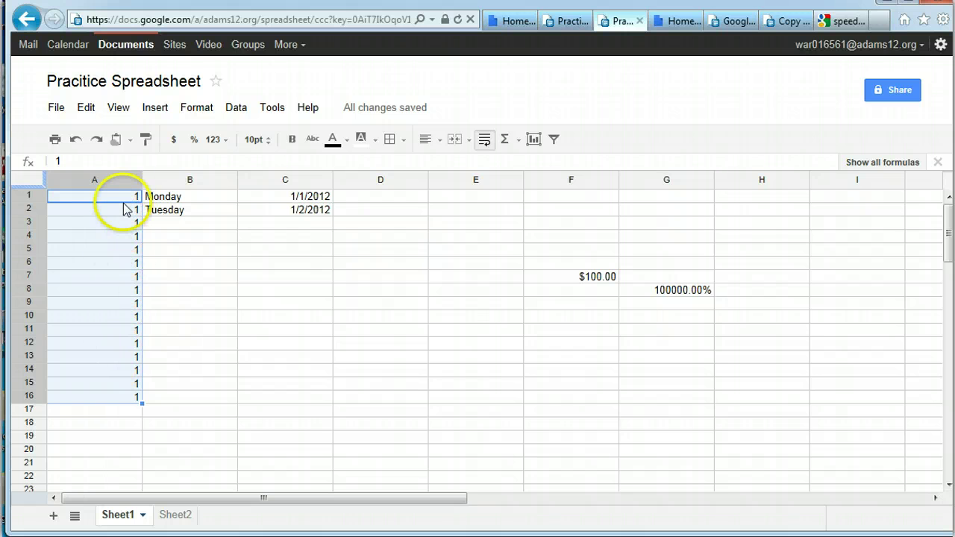
- Extend the weekday series from cells B1 and B2 down column B through row 18
left_click(180, 196)
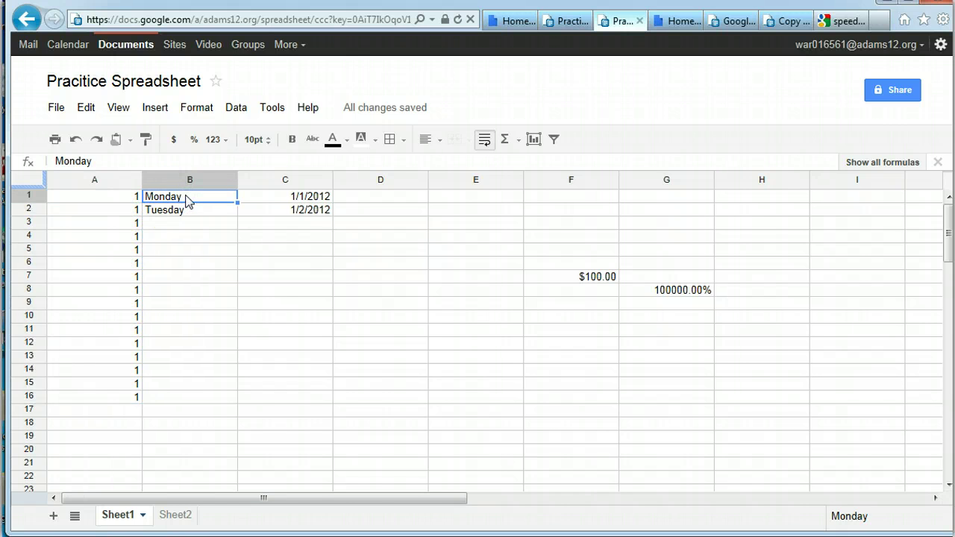
left_click_drag(185, 202, 187, 214)
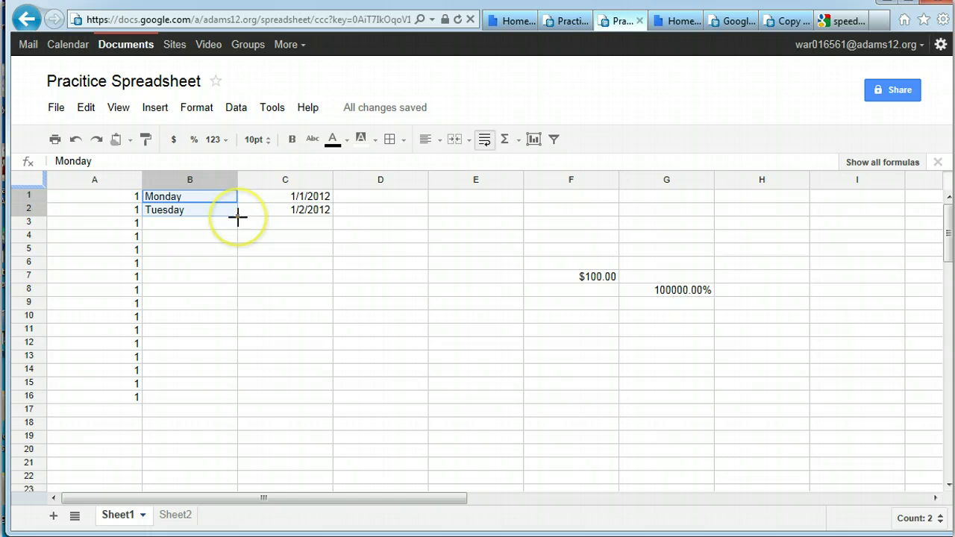
left_click_drag(238, 218, 230, 431)
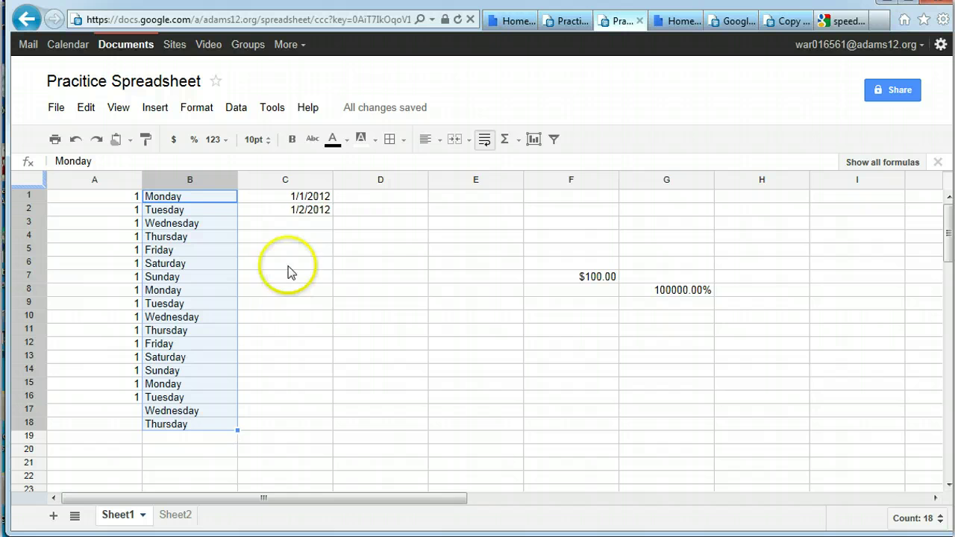
- Extend the daily date series from cells C1 and C2 down column C through row 18
left_click(327, 197)
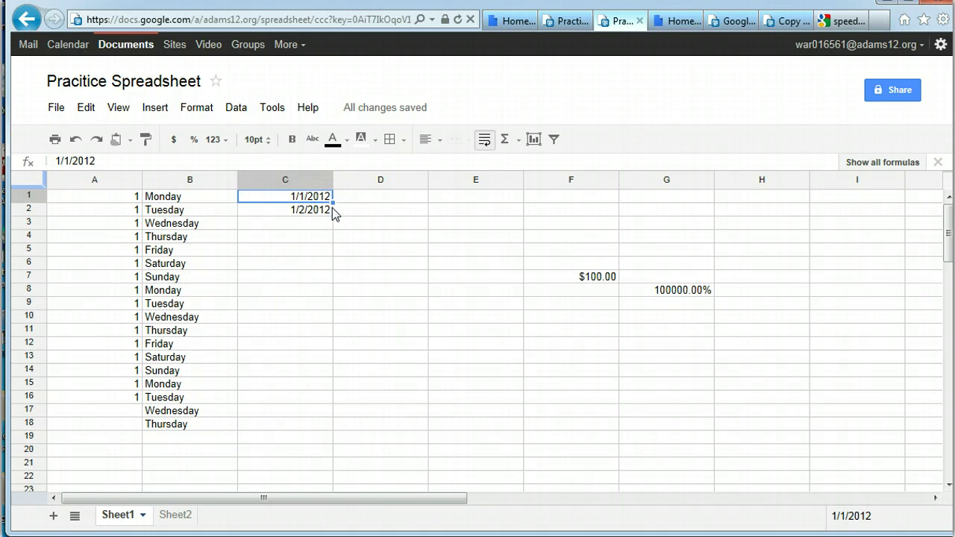
left_click_drag(271, 197, 271, 213)
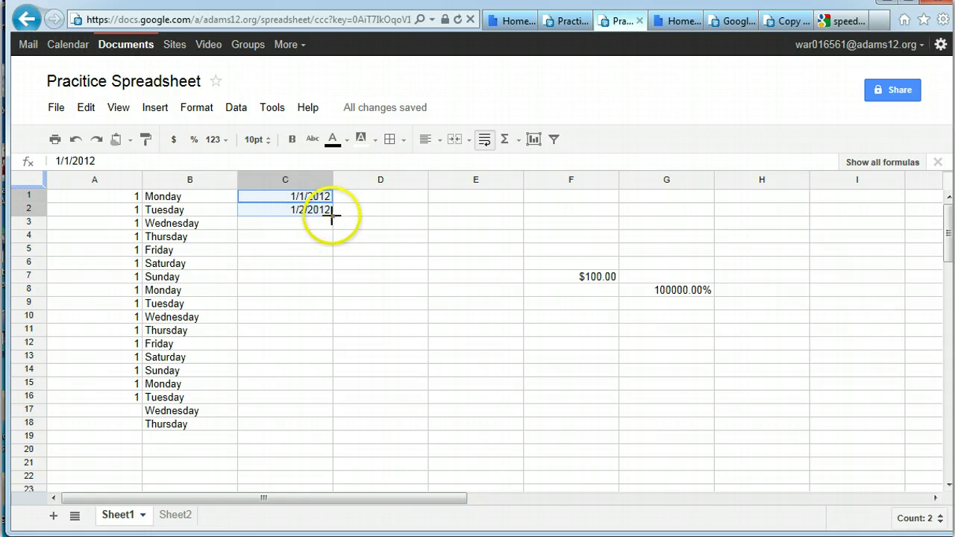
left_click_drag(332, 217, 332, 220)
left_click_drag(333, 286, 331, 429)
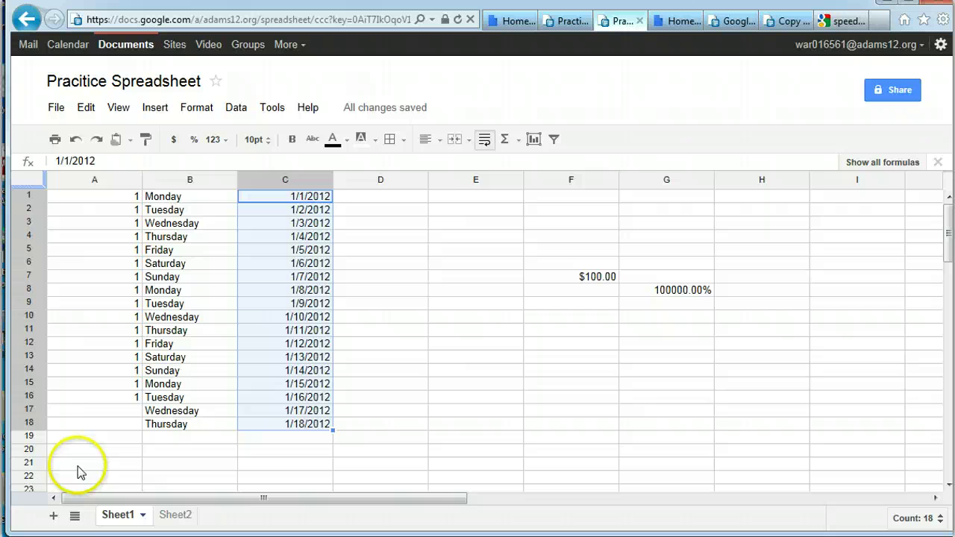
- Clear the contents of the cells in columns A to C, rows 1 through 18
left_click_drag(94, 196, 285, 410)
left_click(131, 237)
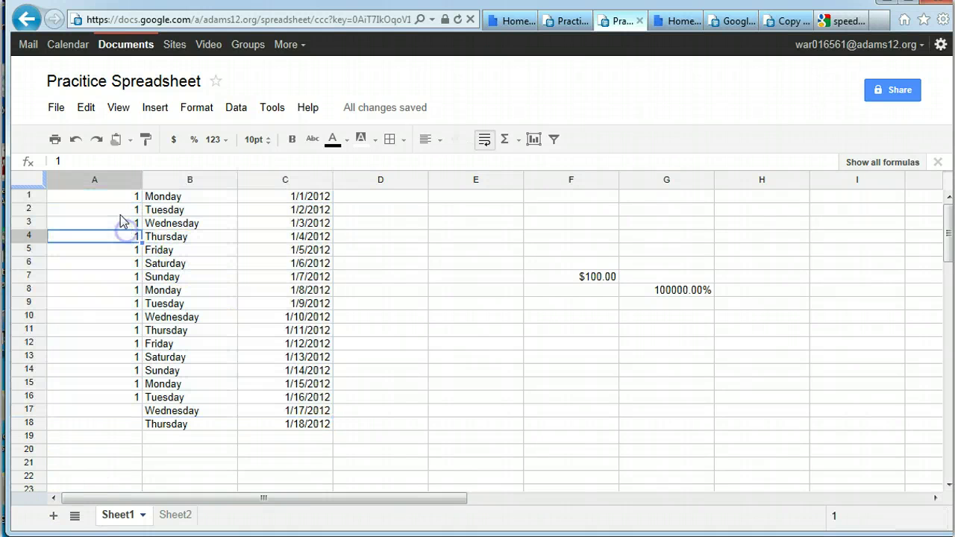
left_click_drag(117, 196, 318, 223)
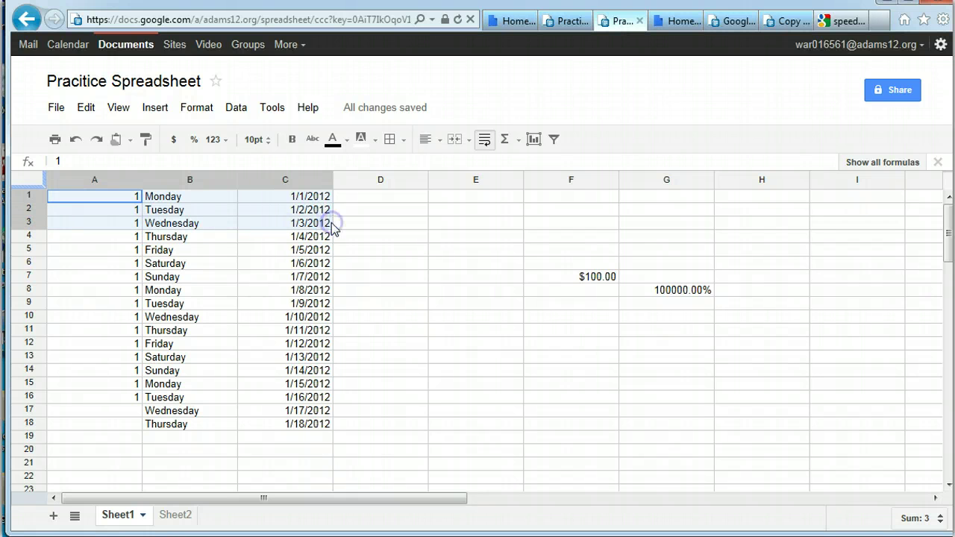
key("Delete")
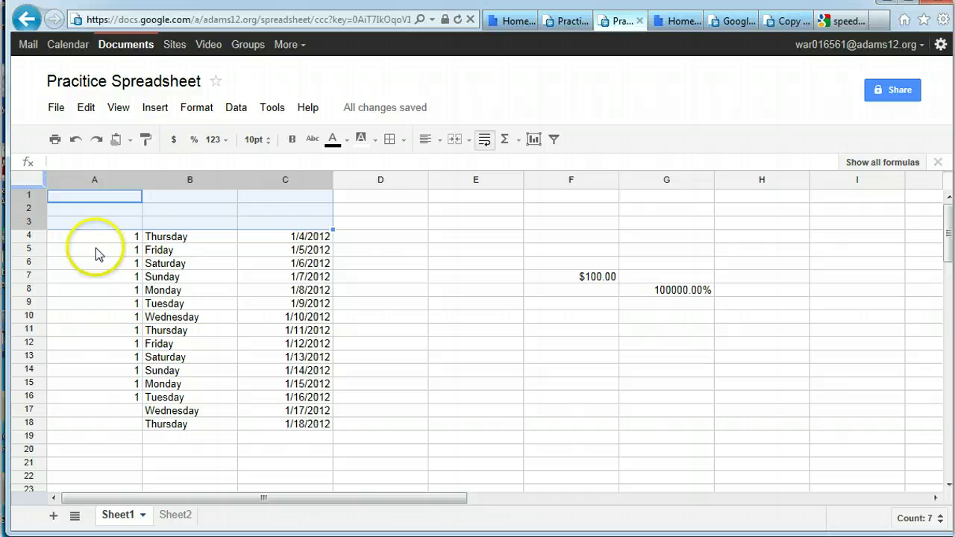
left_click_drag(89, 236, 321, 425)
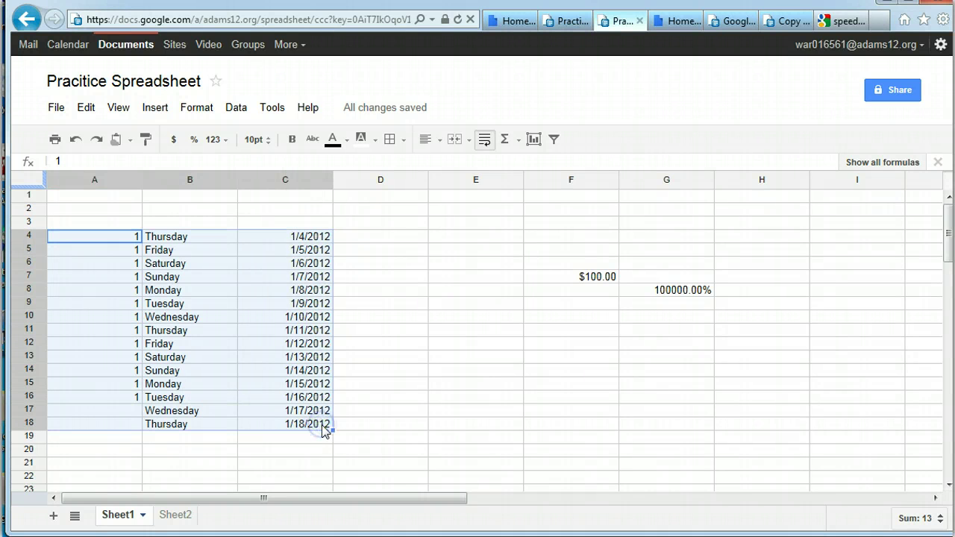
key("Delete")
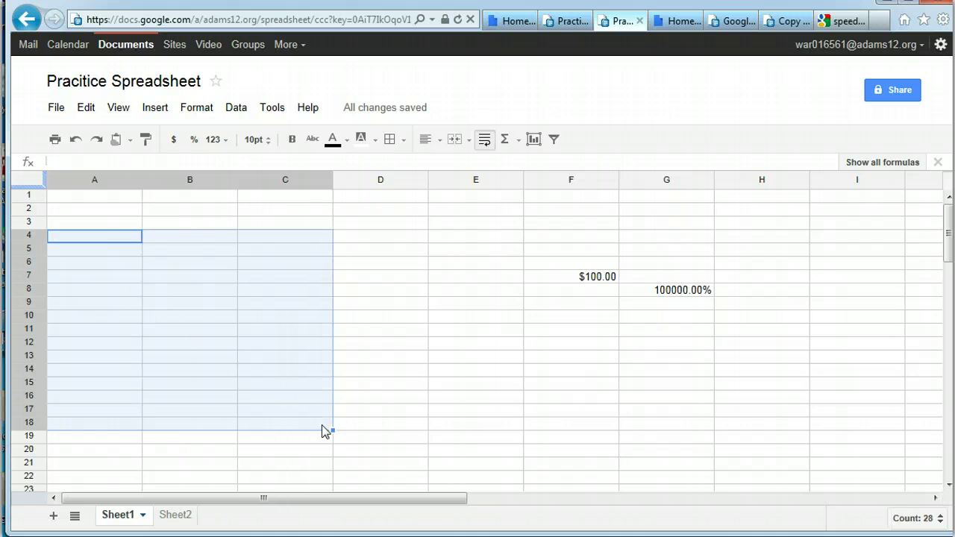
- Enter the numbers 2, 3 and 4 in cells A1, A2 and A3
left_click(75, 199)
type("2")
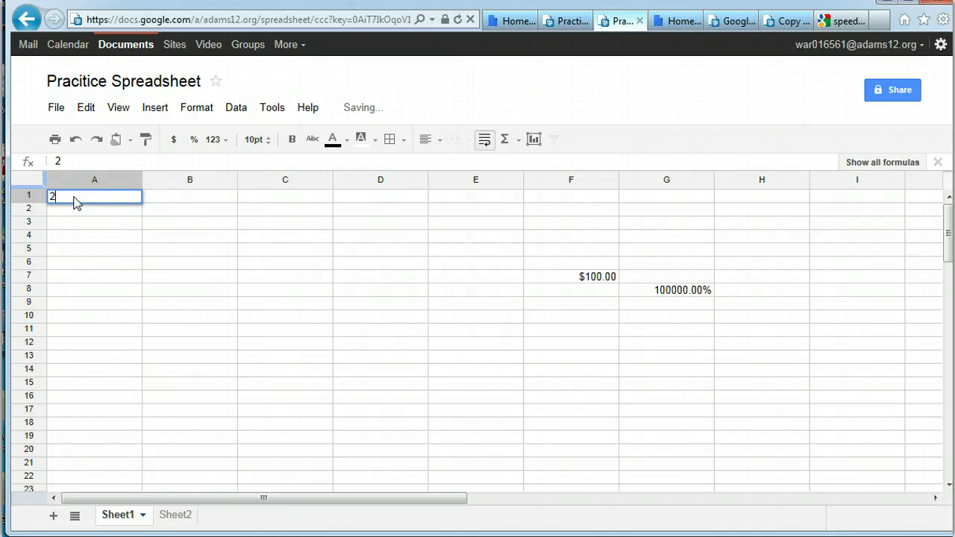
left_click(75, 211)
type("3")
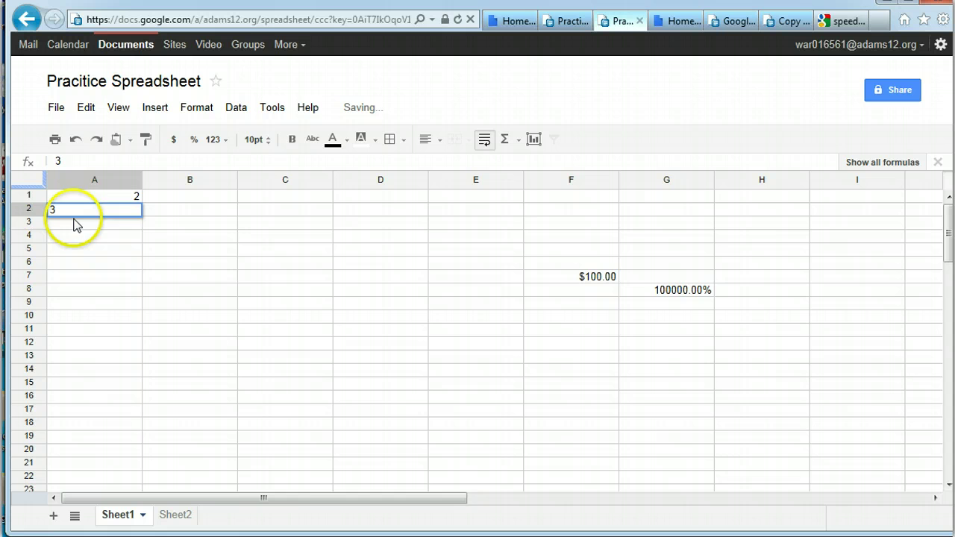
left_click(74, 227)
type("4")
- Add a SUM formula in cell A4 that totals the range A1:A3
left_click(75, 238)
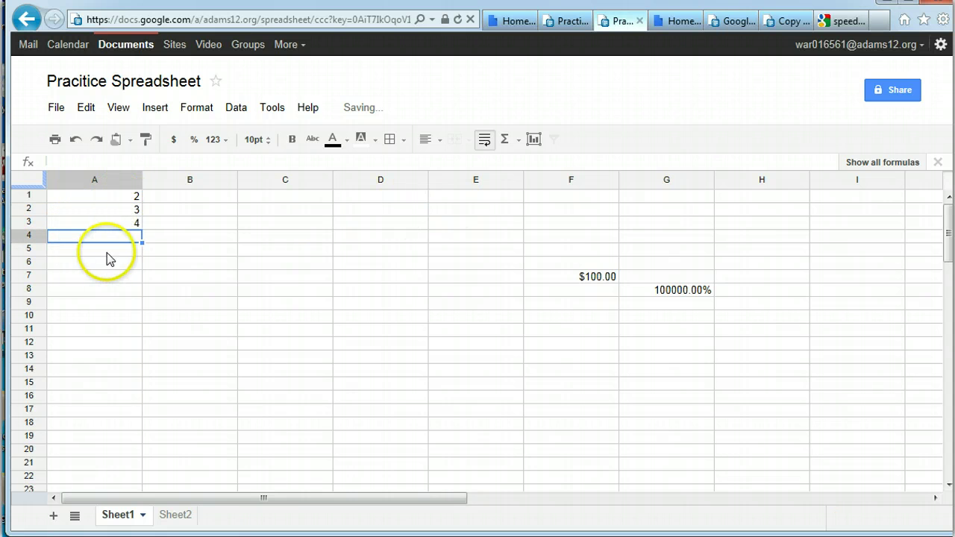
left_click(519, 140)
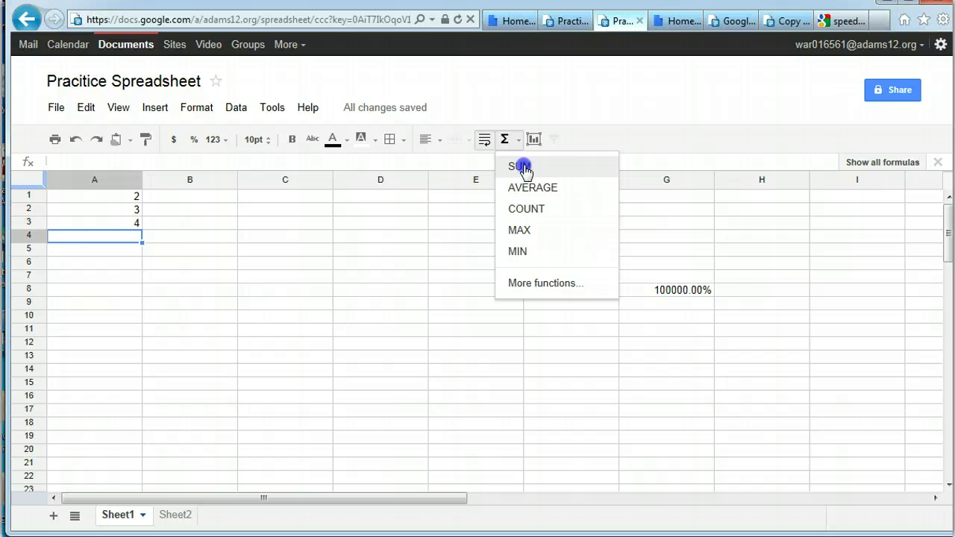
left_click(524, 169)
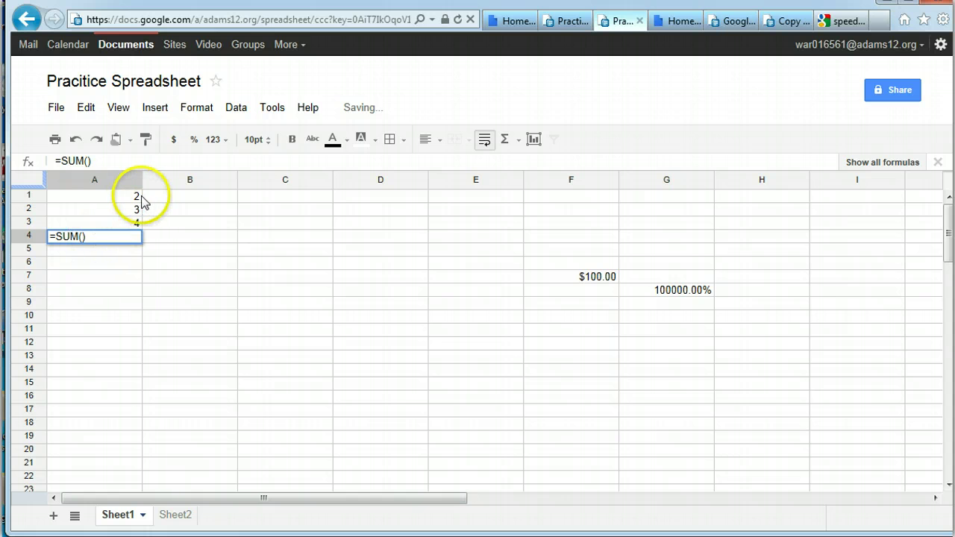
left_click(131, 197)
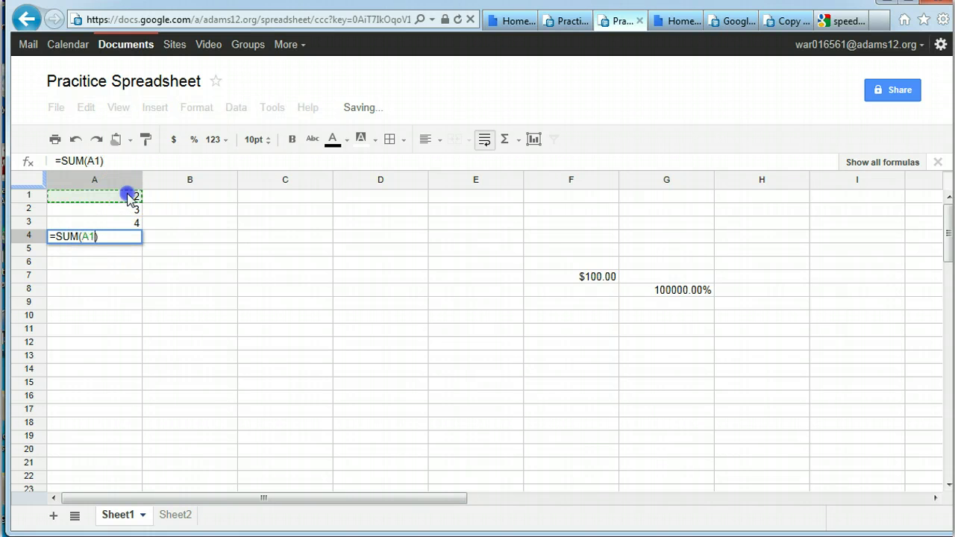
left_click_drag(124, 211, 125, 223)
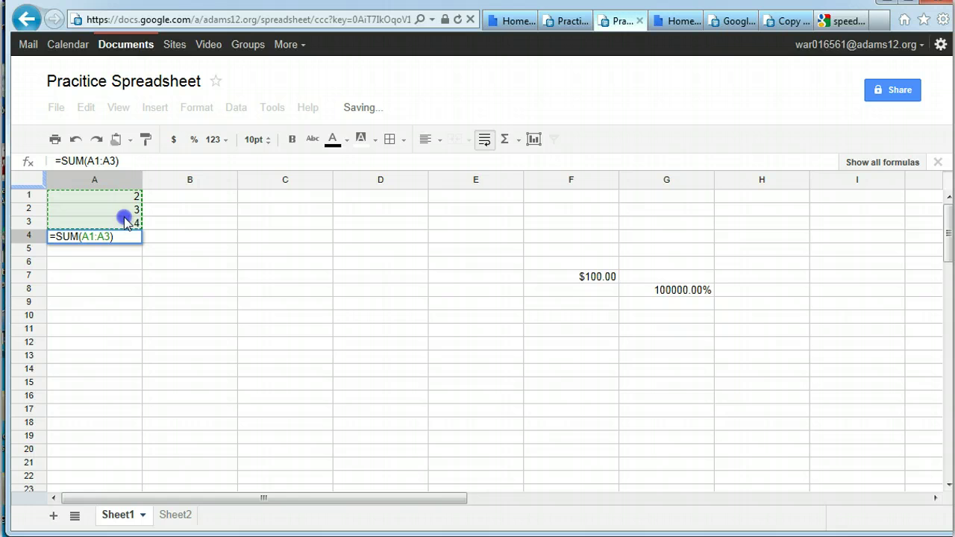
key("Return")
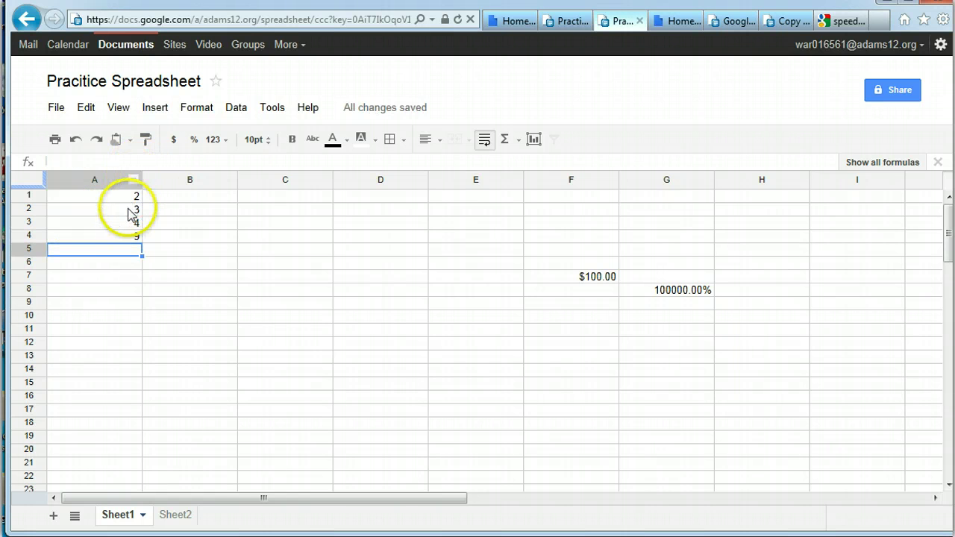
- Change cell A1 to 4 and inspect the SUM formula in cell A4
left_click(129, 198)
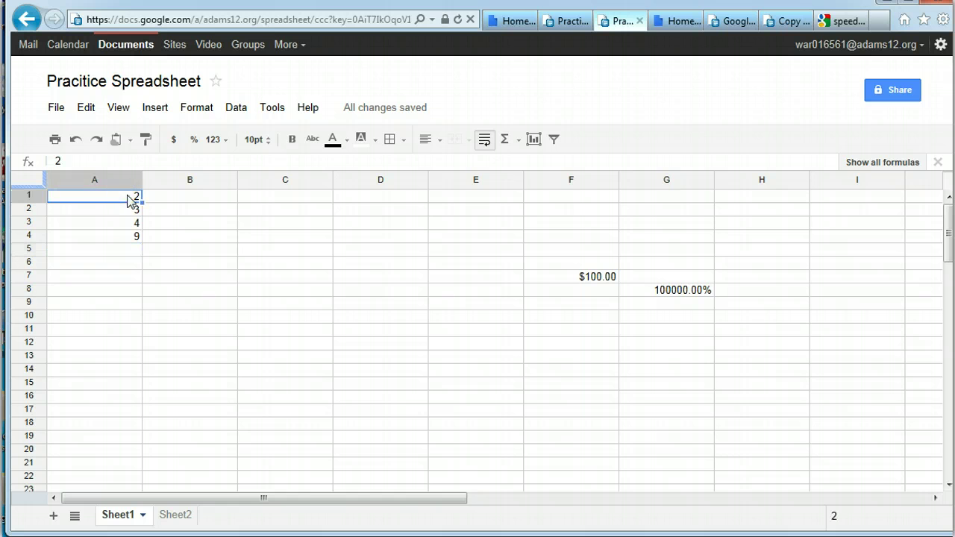
type("4")
key("Return")
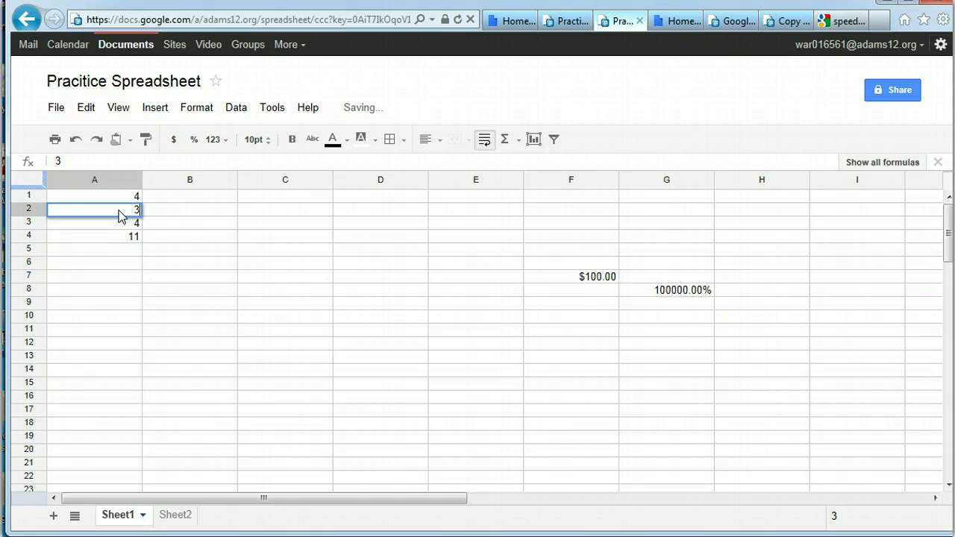
key("Return")
double_click(122, 236)
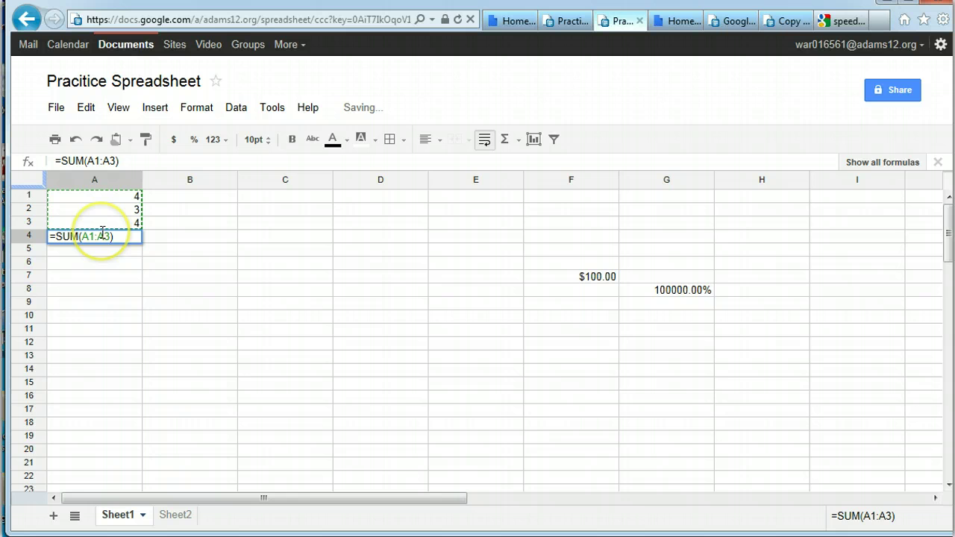
left_click(518, 140)
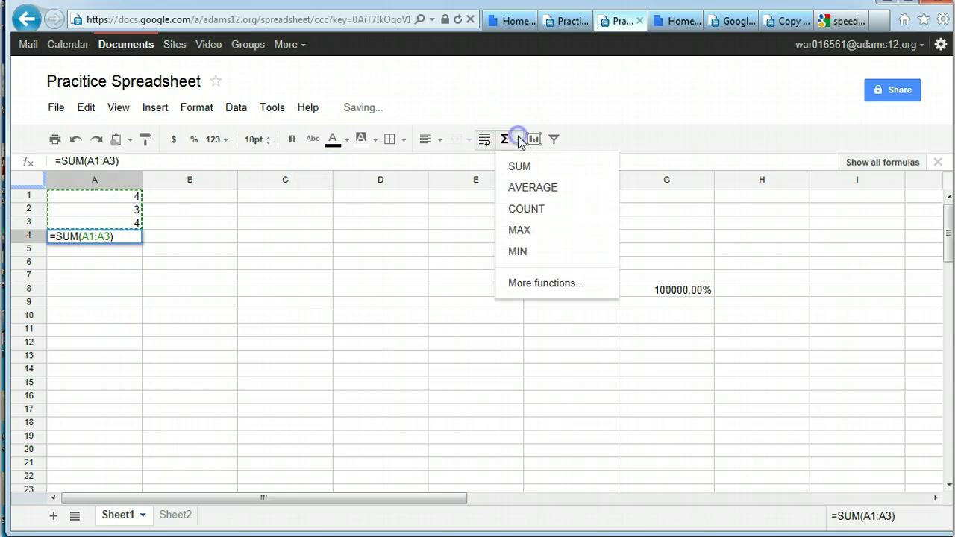
- Enter the numbers 5, 10 and 2 in cells B1, B2 and B3
left_click(187, 199)
type("5")
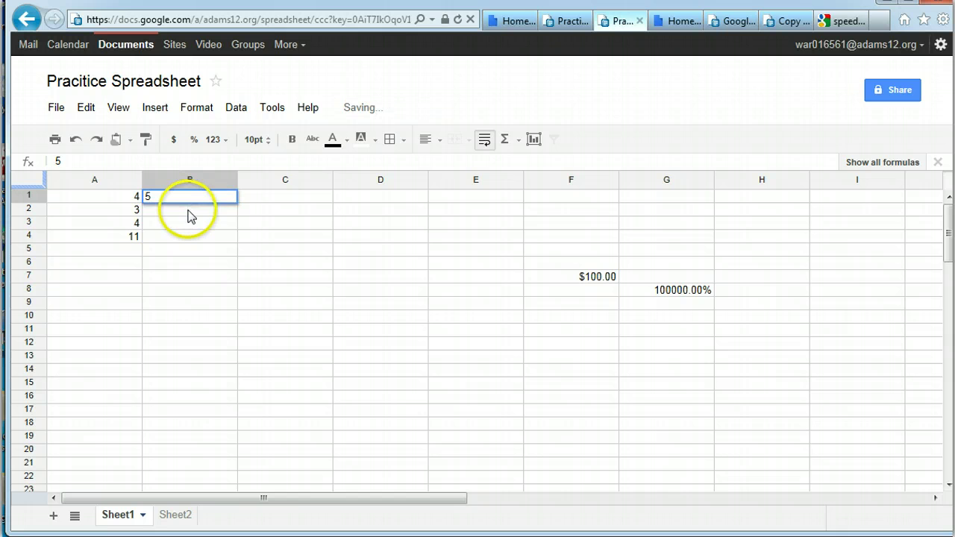
left_click(188, 213)
type("10")
left_click(191, 224)
type("2")
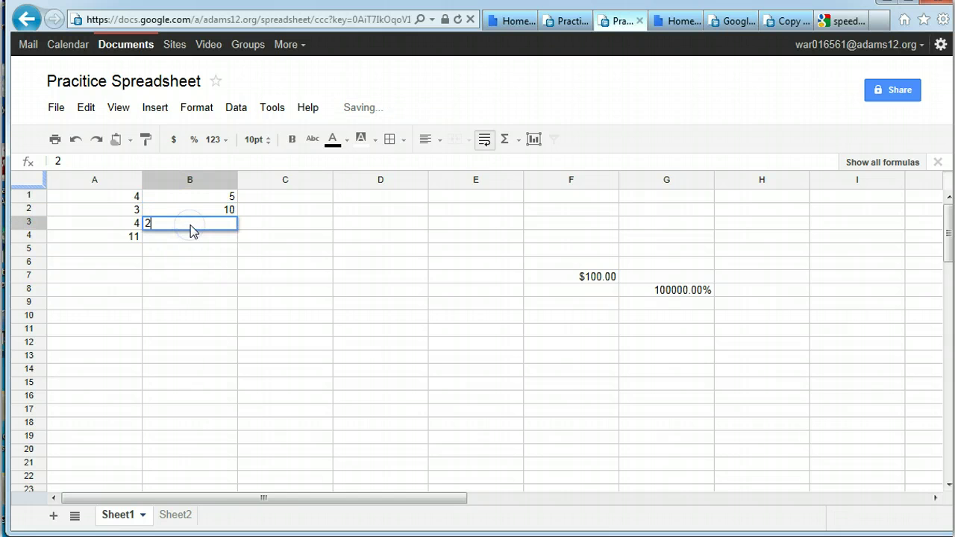
- Add an AVERAGE formula in cell B4 that covers the range B1:B3
left_click(196, 238)
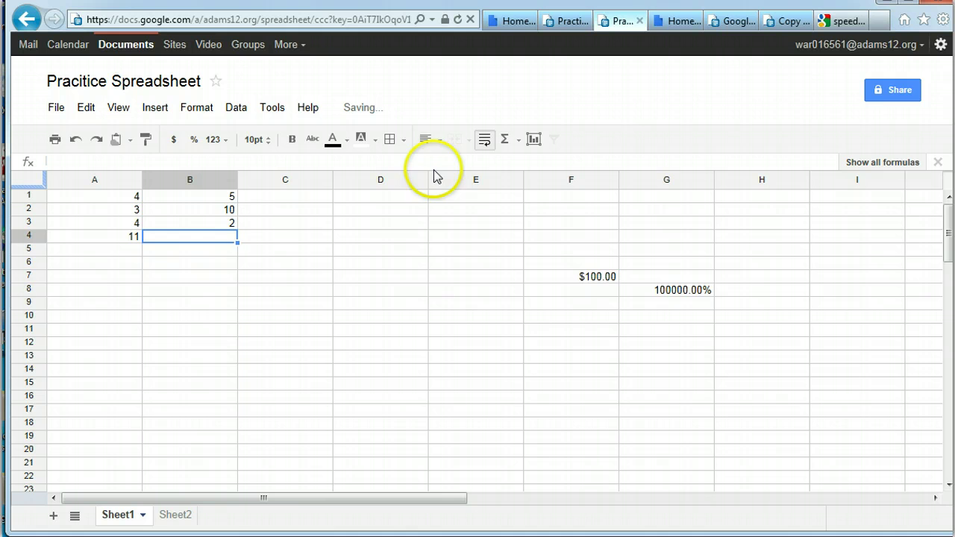
left_click(520, 140)
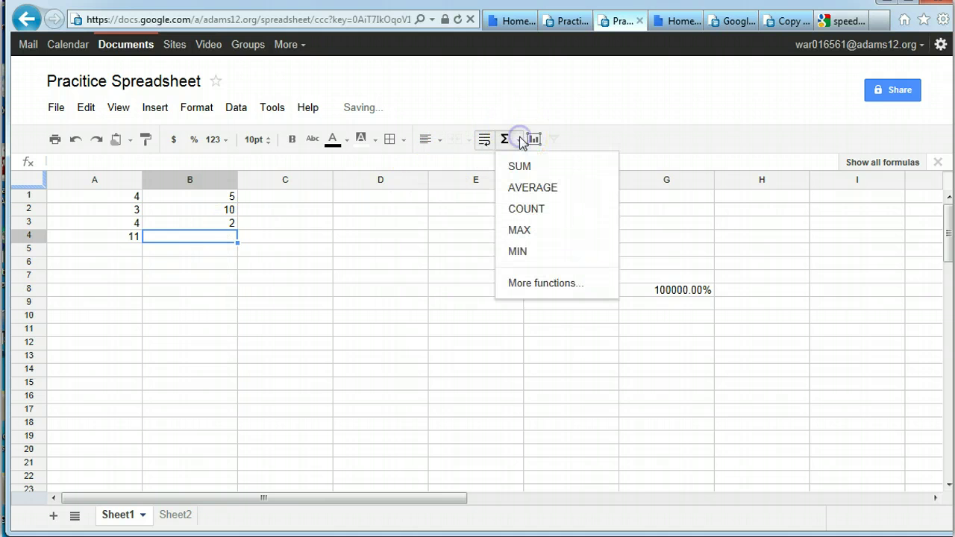
left_click(522, 189)
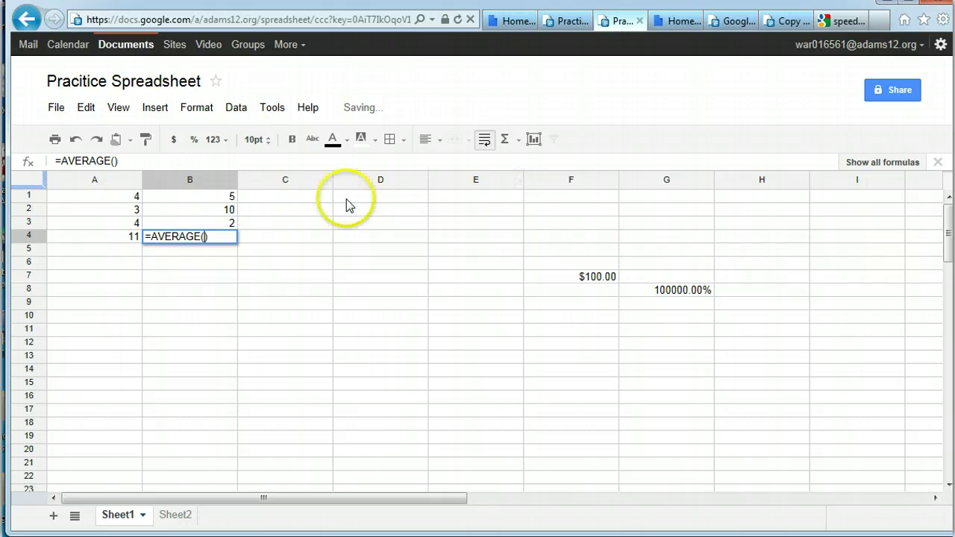
left_click_drag(218, 197, 216, 222)
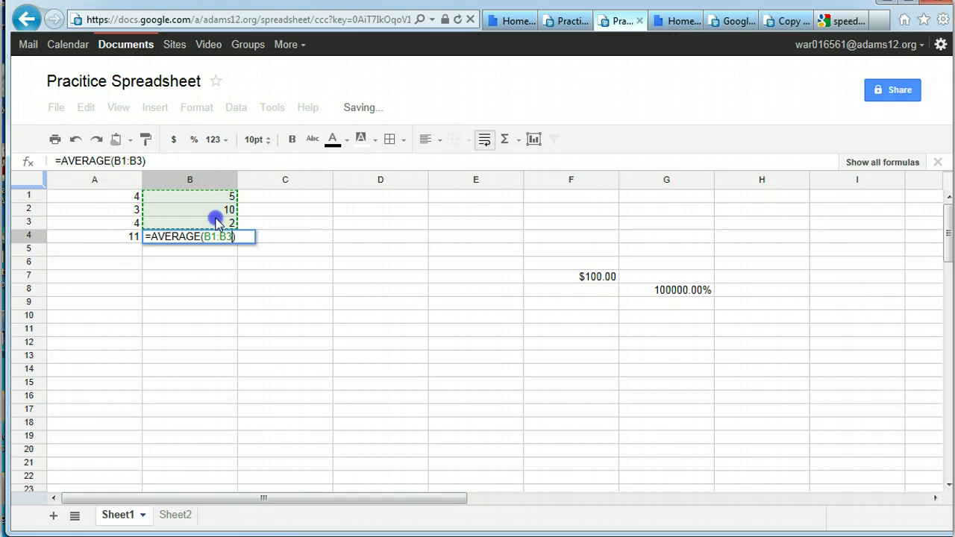
key("Return")
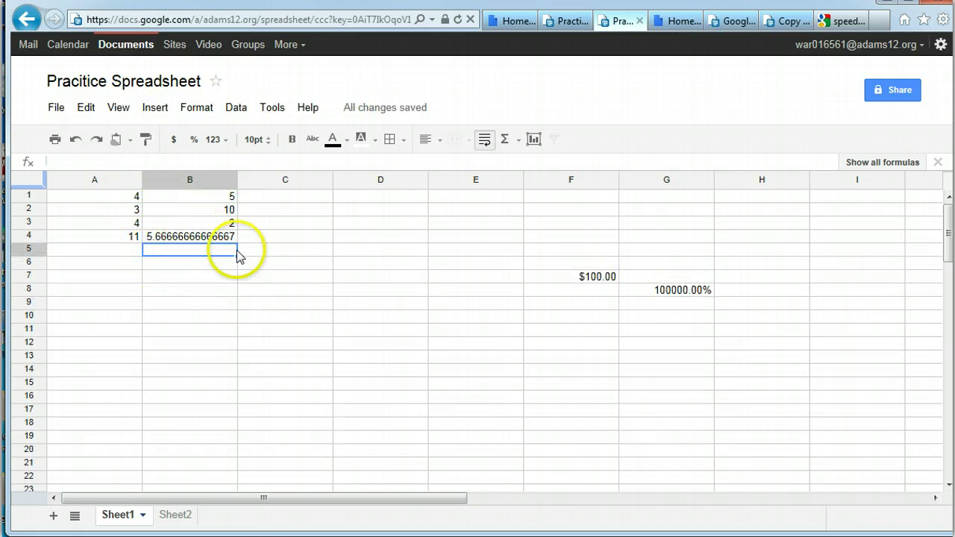
left_click(517, 144)
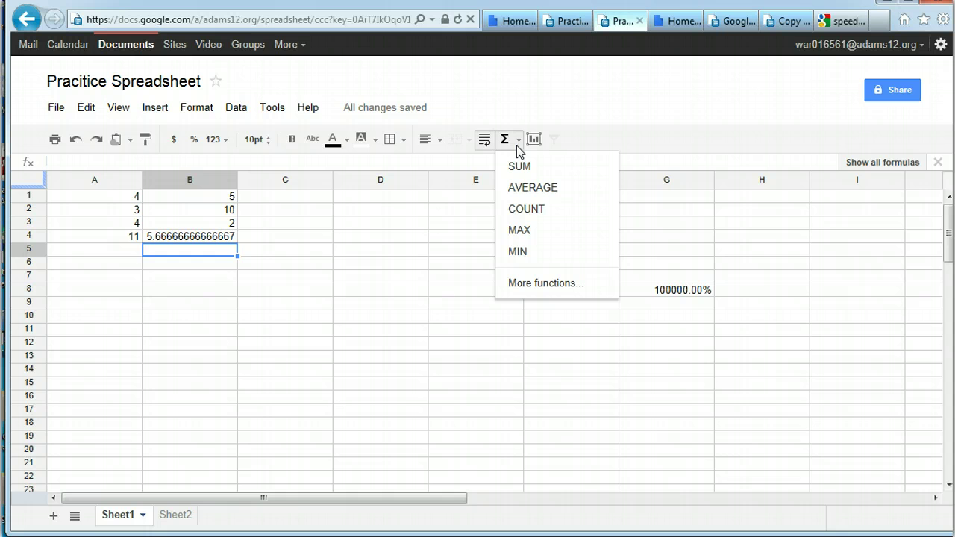
key("Escape")
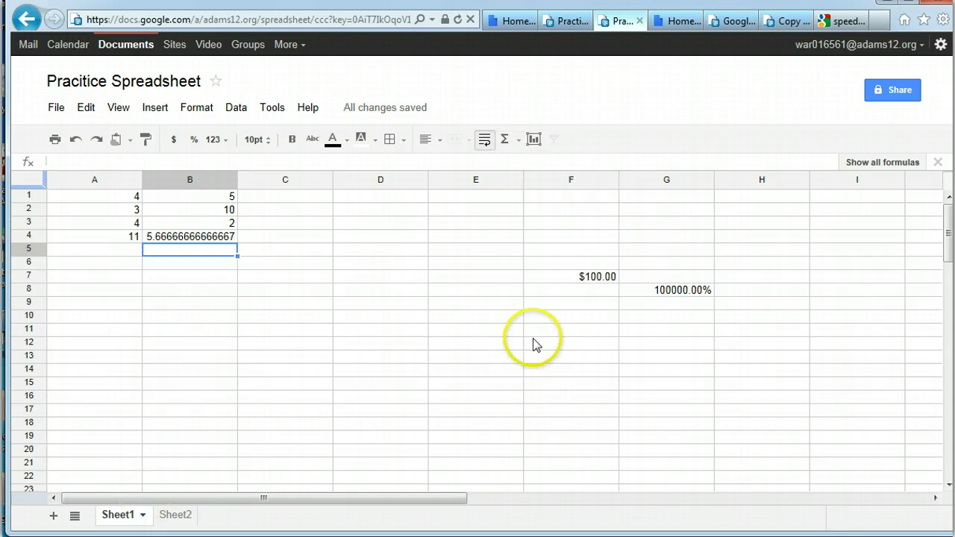
- Review the spreadsheet's sharing settings and visibility options, then save them with Private selected
left_click(894, 91)
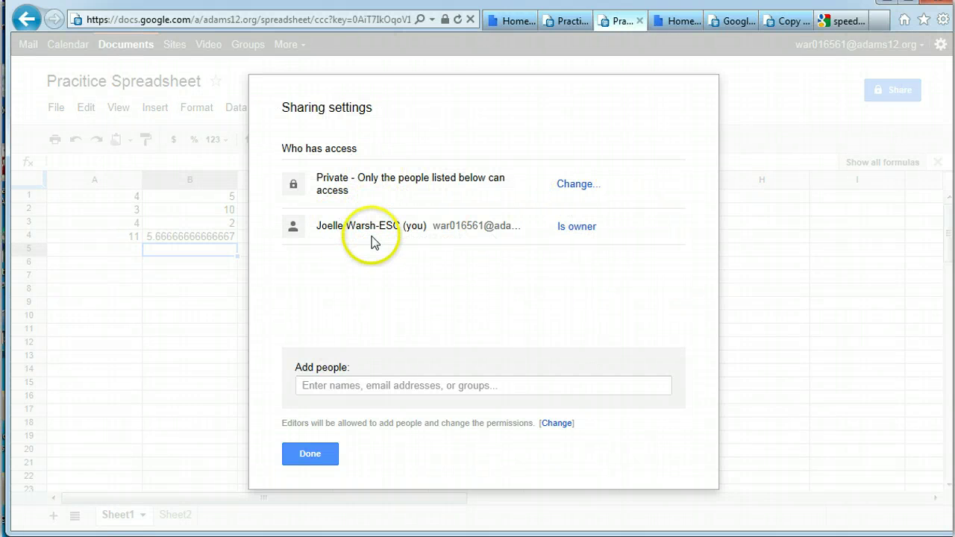
left_click(574, 184)
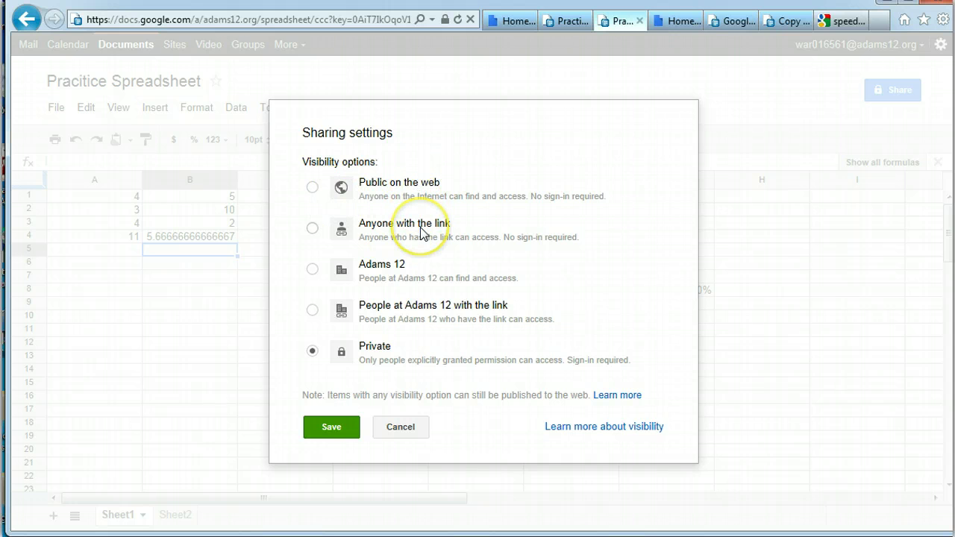
left_click(332, 430)
left_click(315, 452)
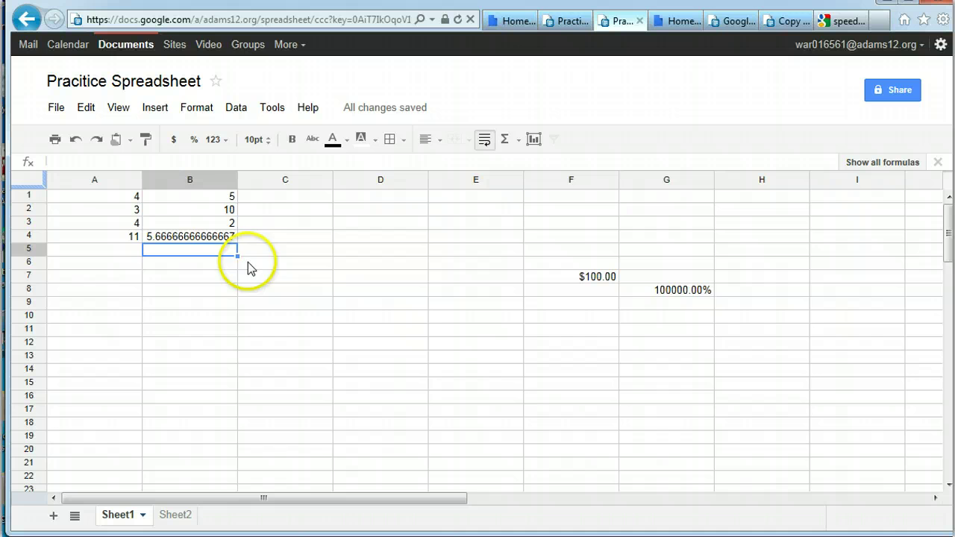
- Add the comment "Hi what are you doing" to cell B1
left_click(204, 199)
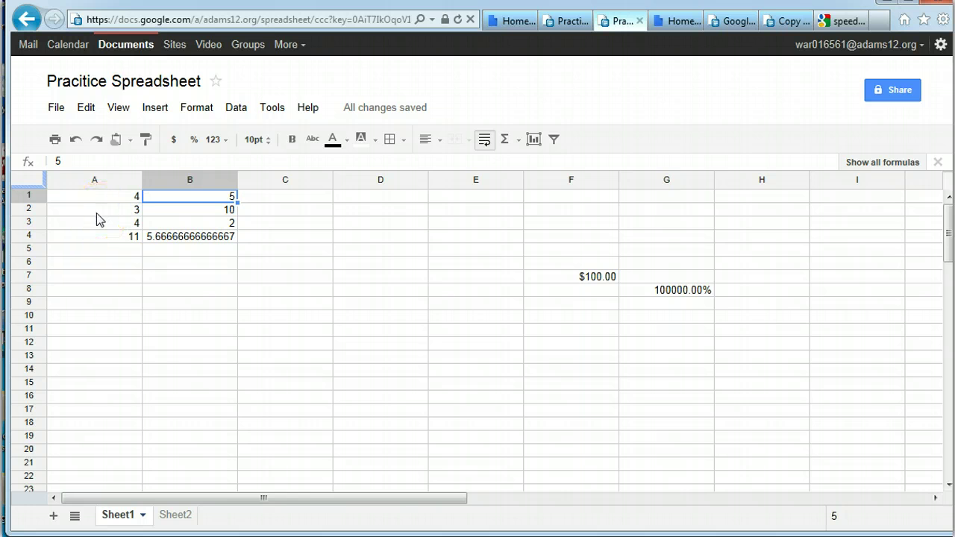
left_click(212, 199)
right_click(213, 199)
left_click(246, 305)
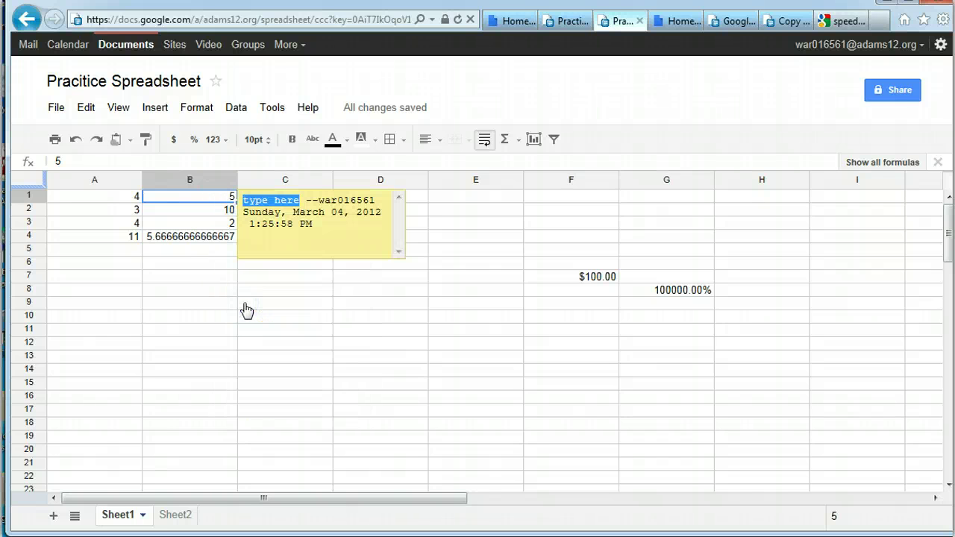
type("Hi what are you doing")
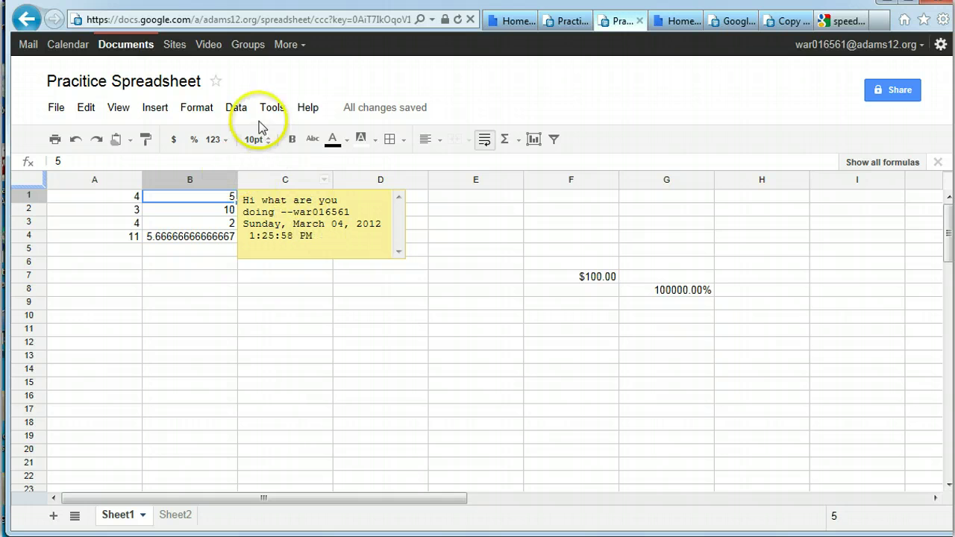
left_click(208, 112)
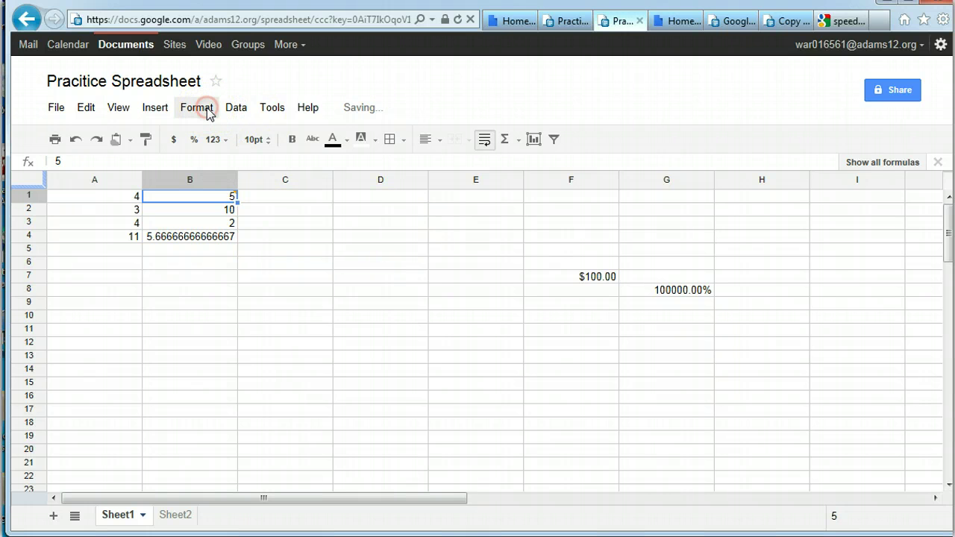
- Start another comment on cell B1 and review the existing comment text beneath the new entry
left_click(208, 112)
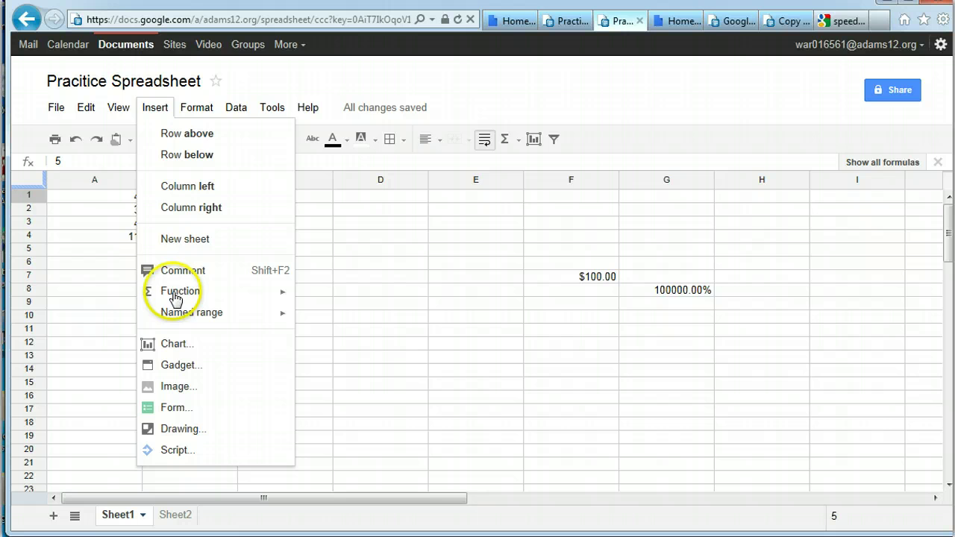
left_click(184, 271)
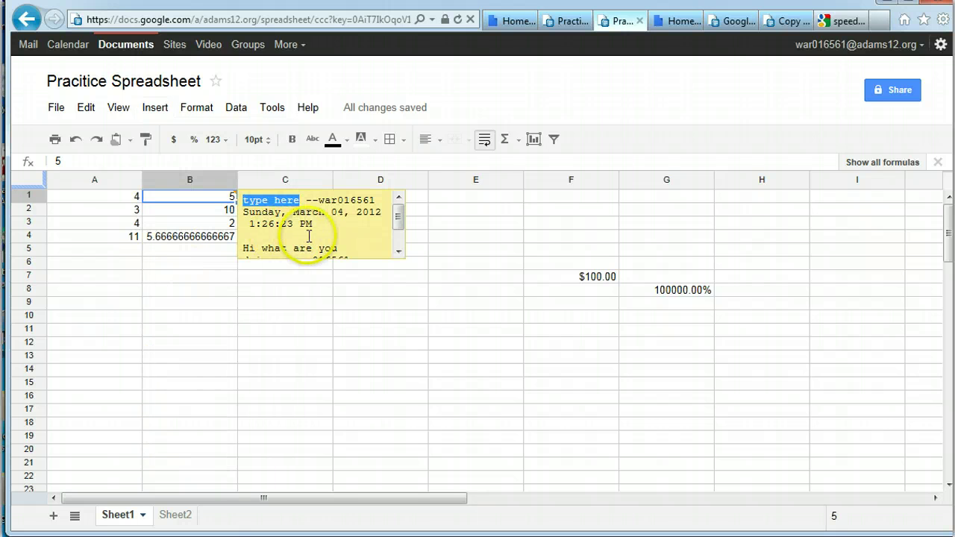
left_click(399, 254)
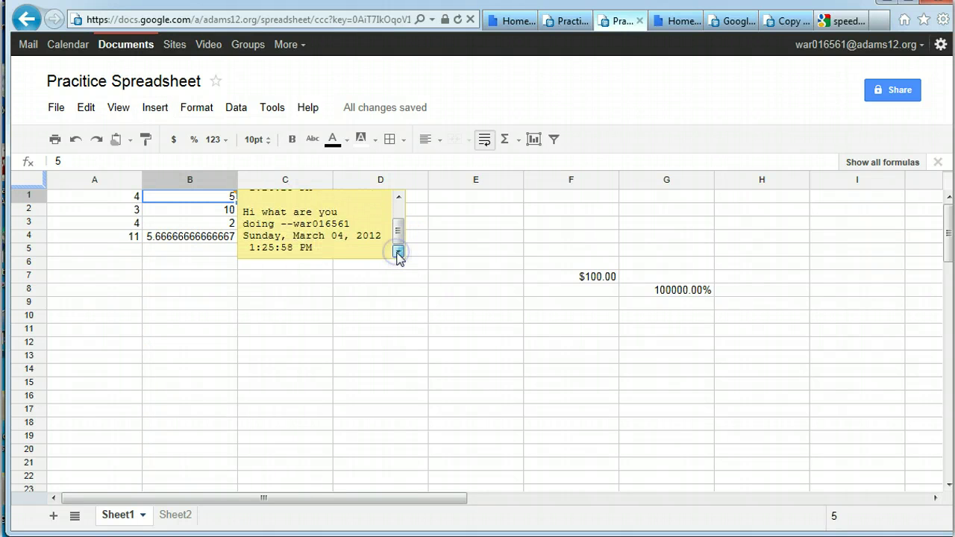
- Clear all comments from cell B1
left_click(198, 110)
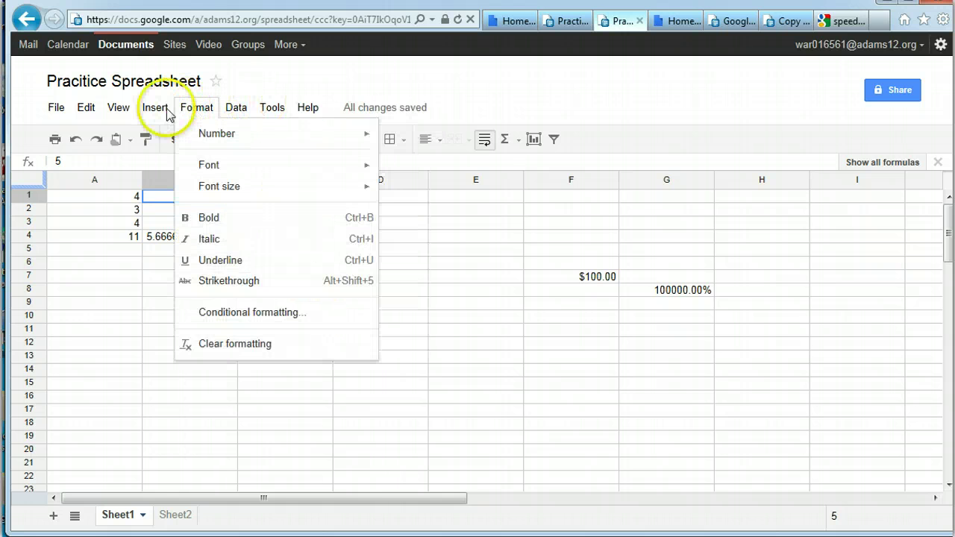
left_click(155, 108)
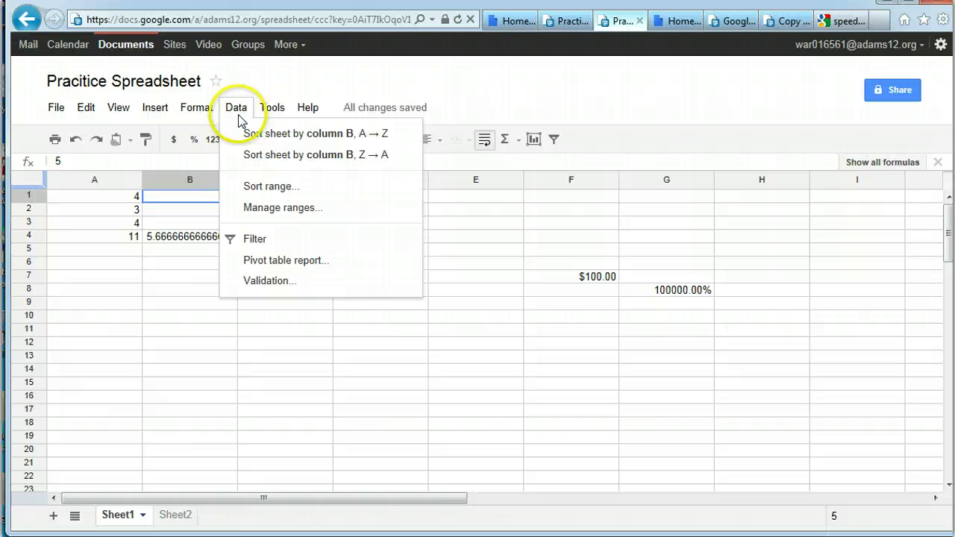
mouse_move(85, 116)
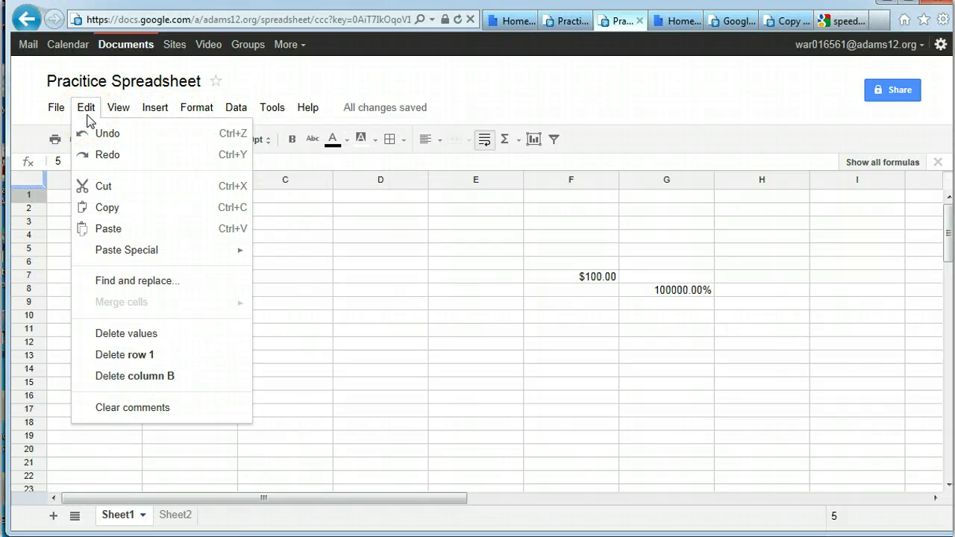
left_click(111, 408)
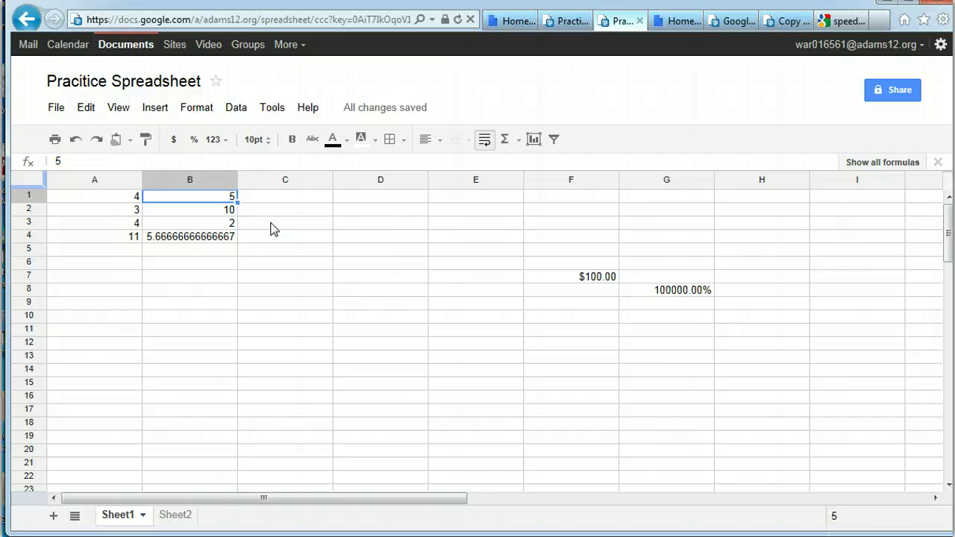
- Add the comment "here is my commnet" to cell B2
left_click(212, 211)
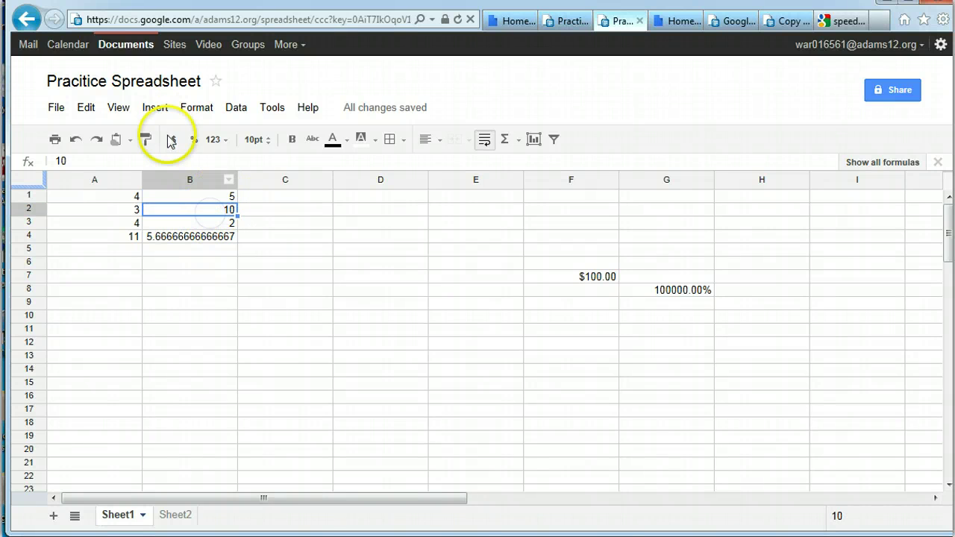
left_click(156, 109)
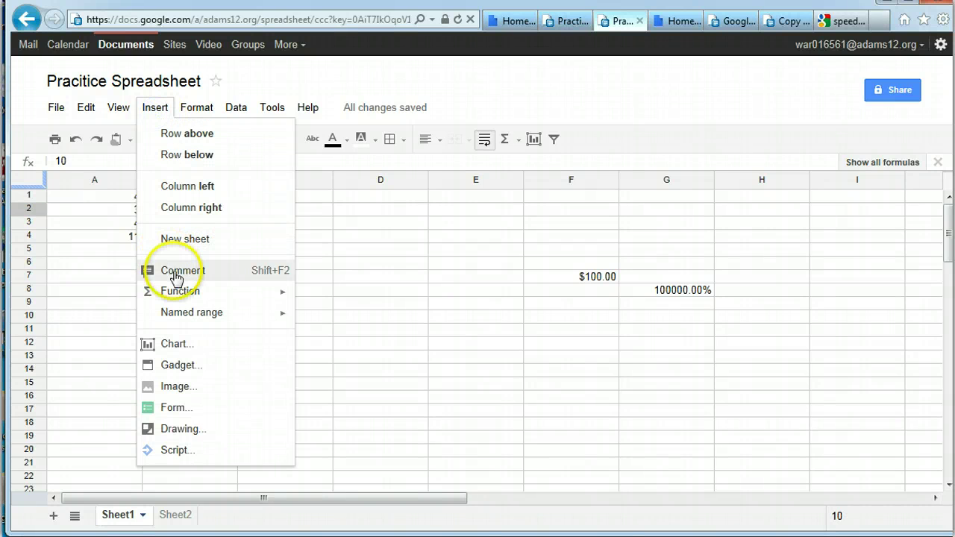
left_click(197, 101)
left_click(237, 107)
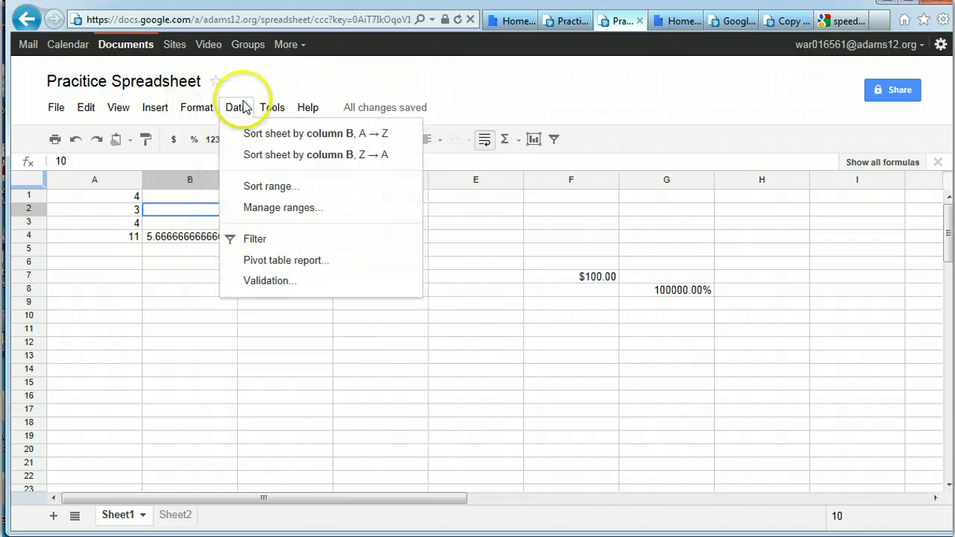
mouse_move(153, 112)
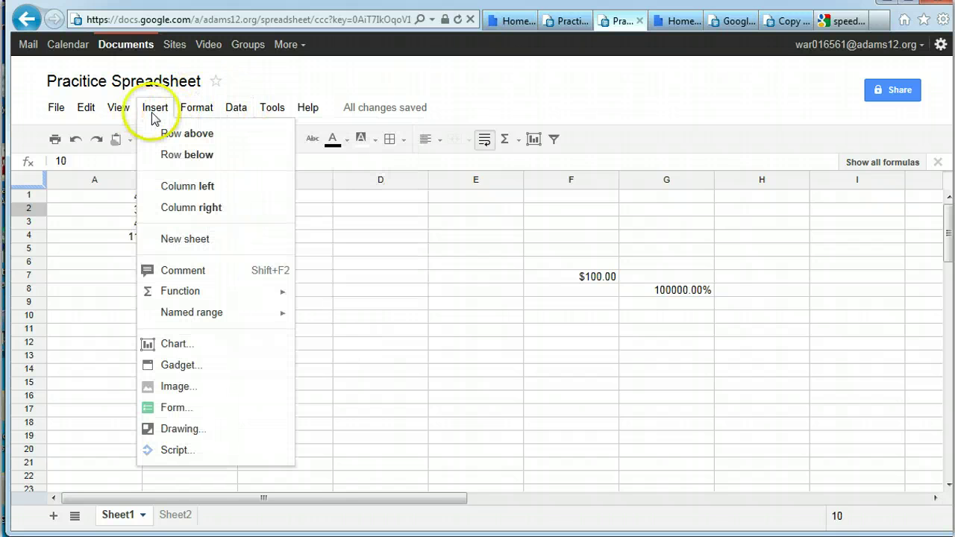
left_click(181, 270)
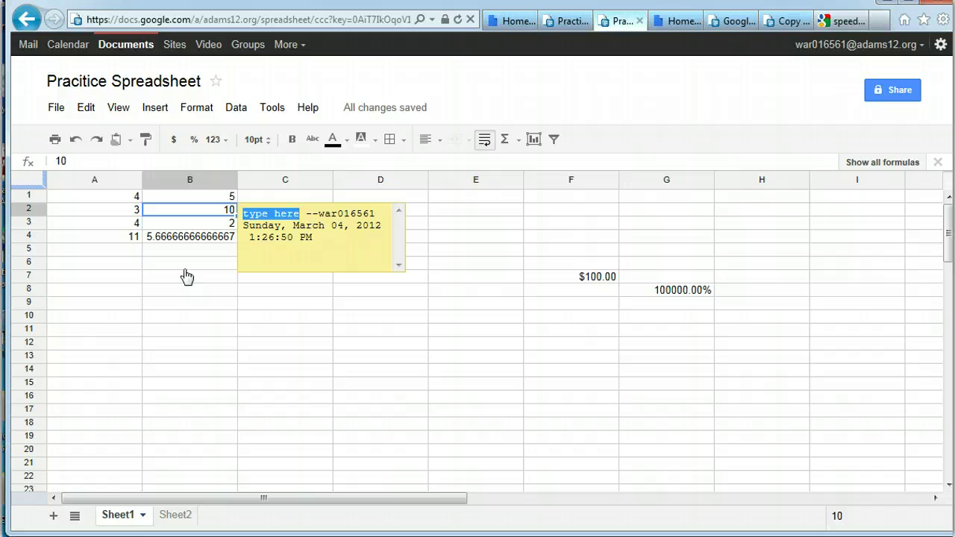
type("here is my co")
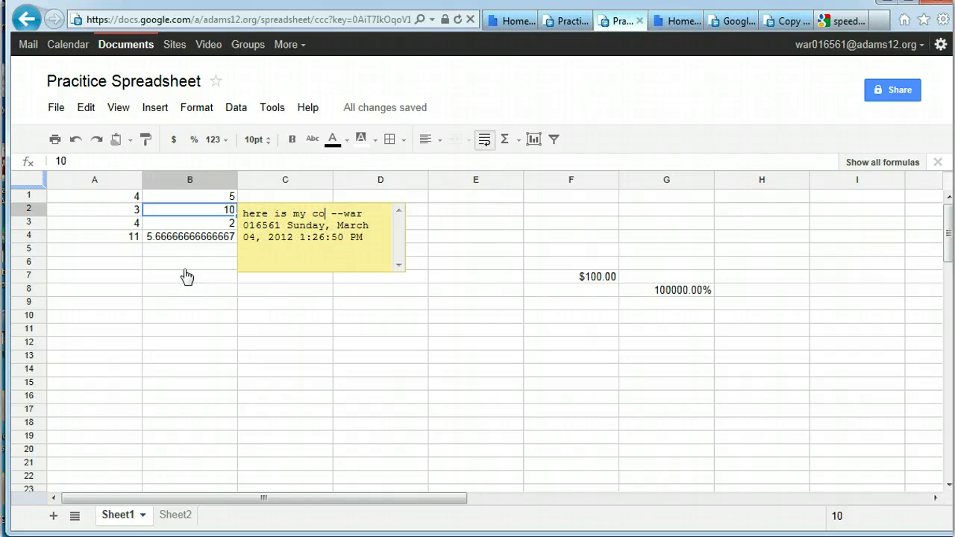
type("mmnet")
left_click(269, 282)
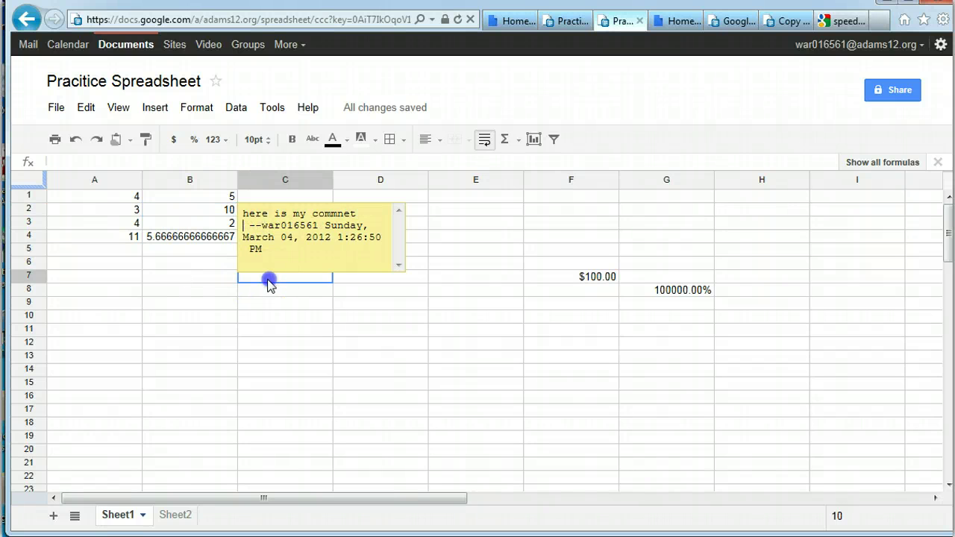
- View the comment attached to cell B2, then dismiss it
left_click(213, 207)
left_click(267, 276)
mouse_move(236, 217)
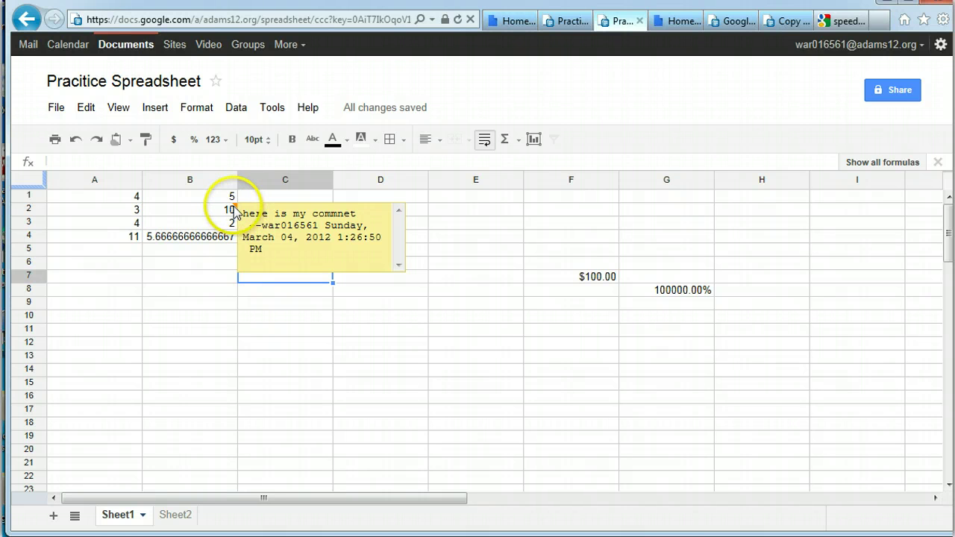
left_click(260, 317)
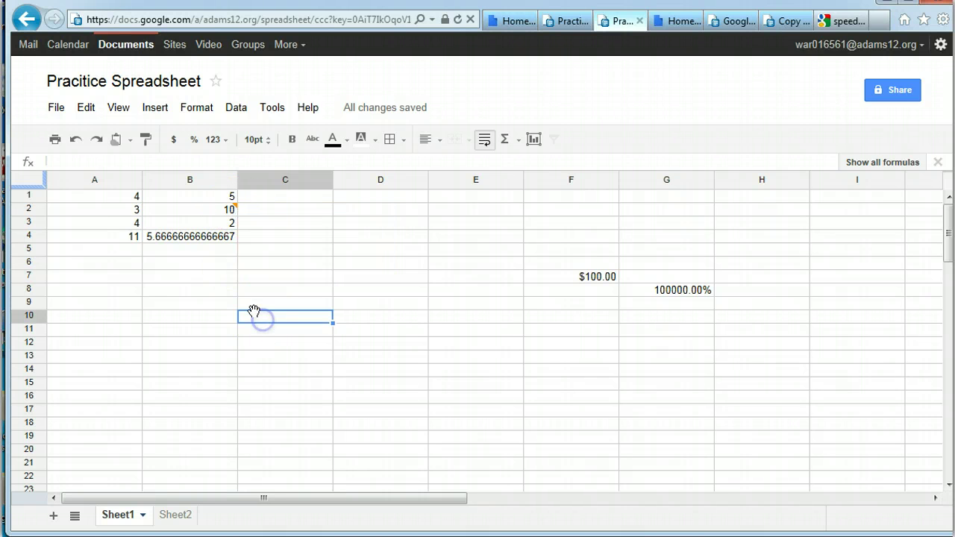
- Clear the comment from cell B2
left_click(122, 220)
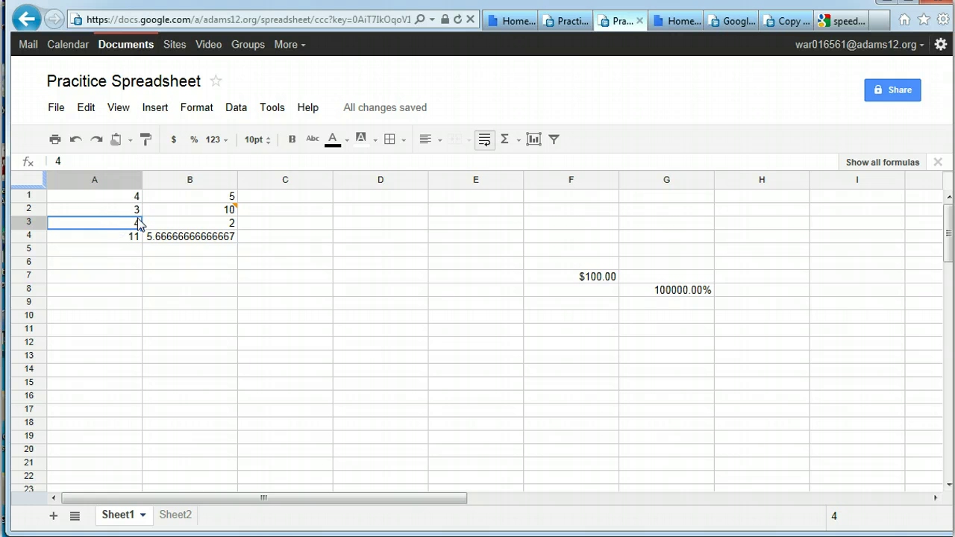
left_click(213, 214)
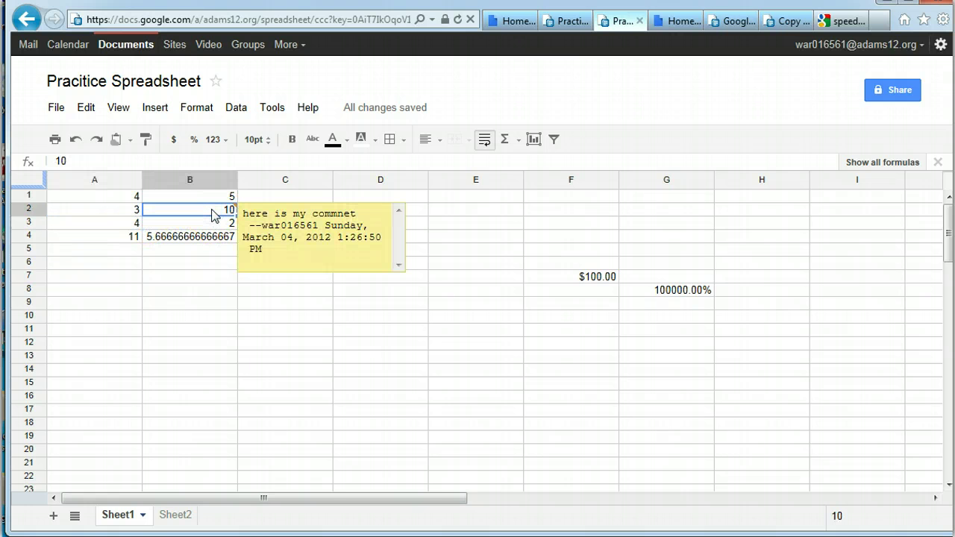
left_click(91, 110)
left_click(124, 407)
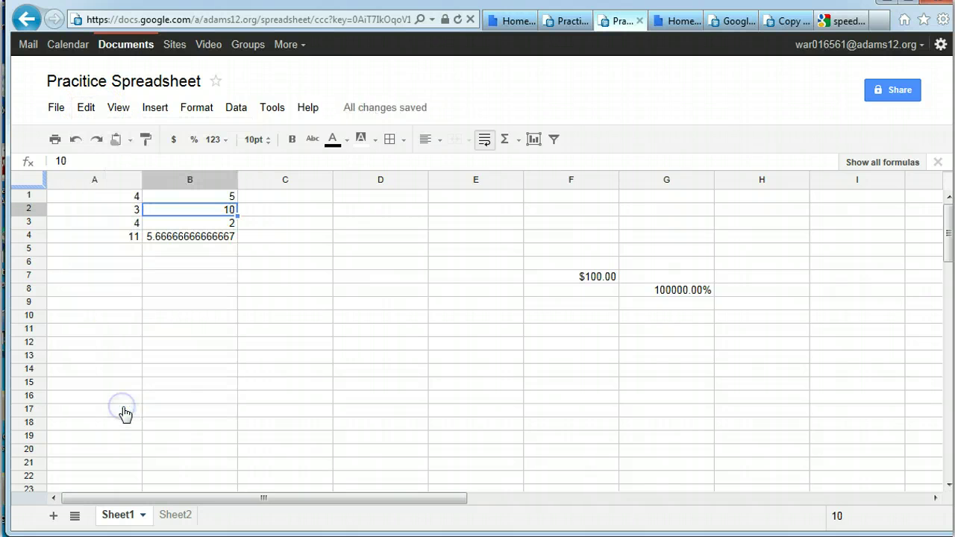